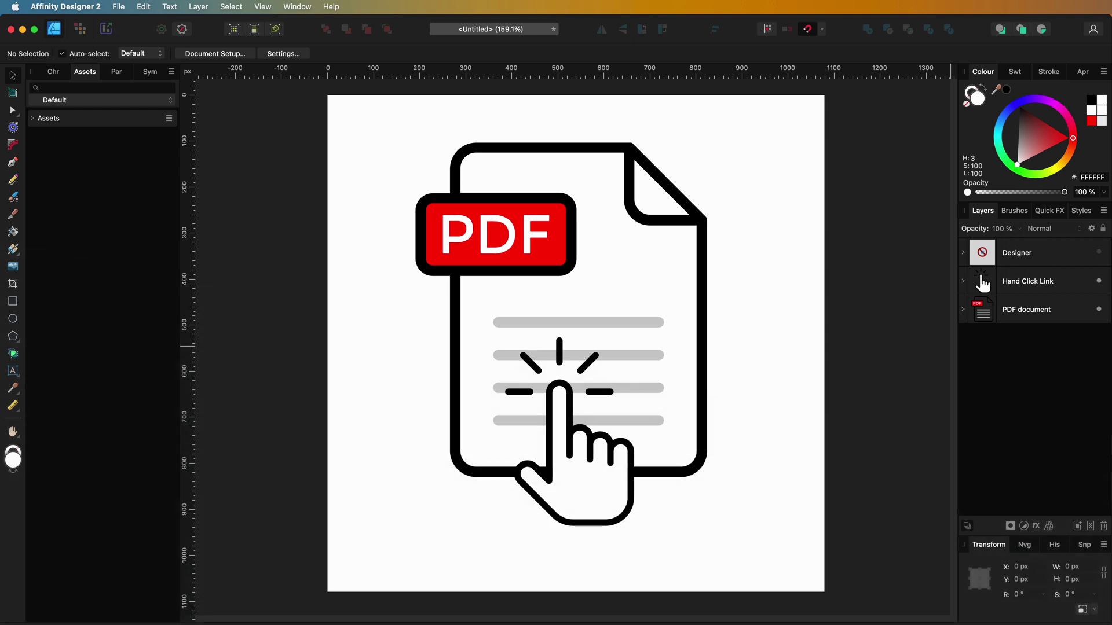
Make the Designer layer visible so the red prohibition sign covers the Affinity logo
{"action": "left_click", "coordinate": [1099, 253]}
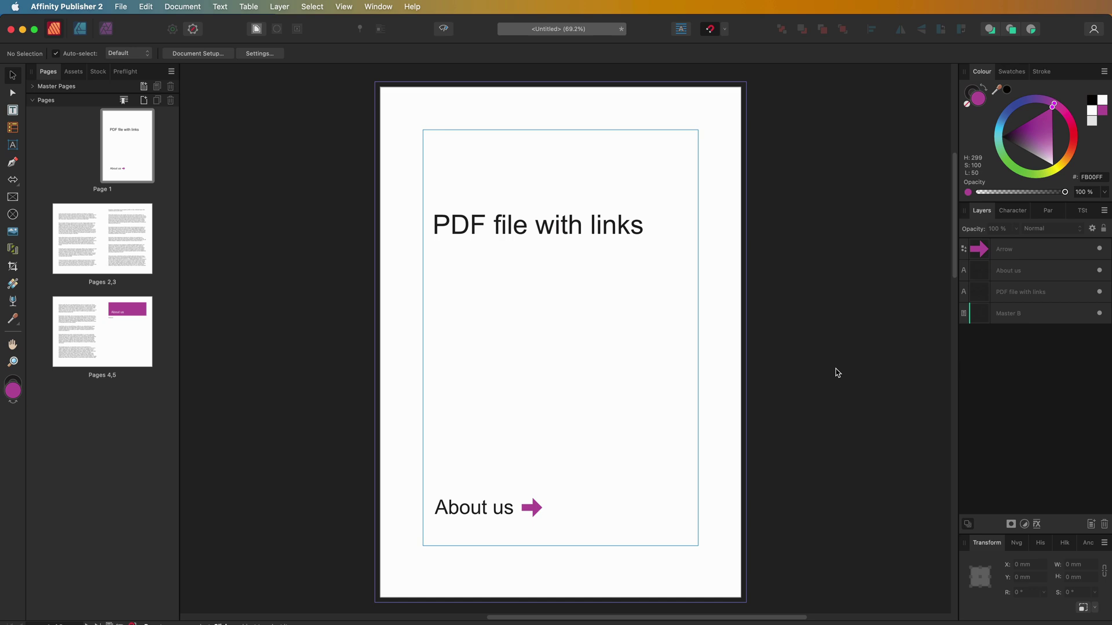
Open the Anchors panel from Window > References and bring it to the front
{"action": "left_click", "coordinate": [378, 7]}
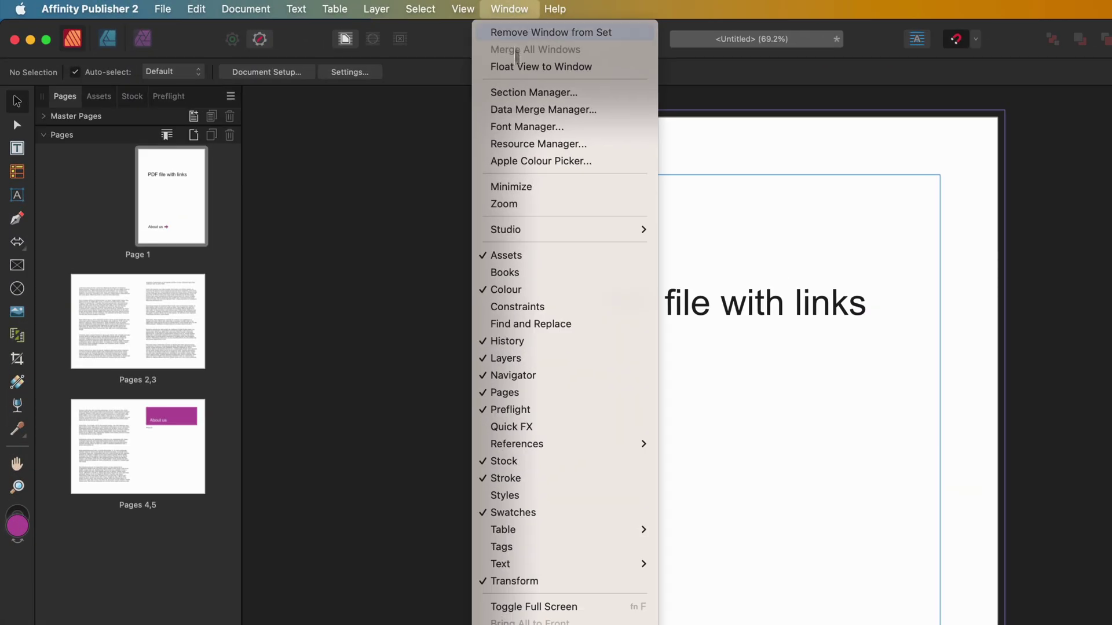
{"action": "mouse_move", "coordinate": [548, 445]}
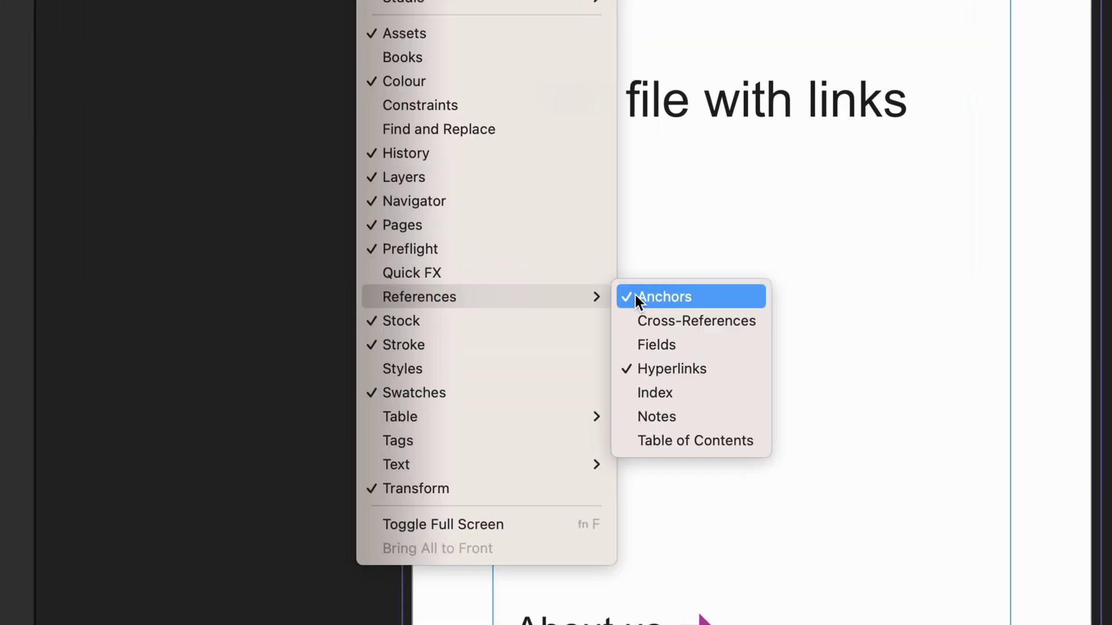
{"action": "left_click", "coordinate": [635, 296]}
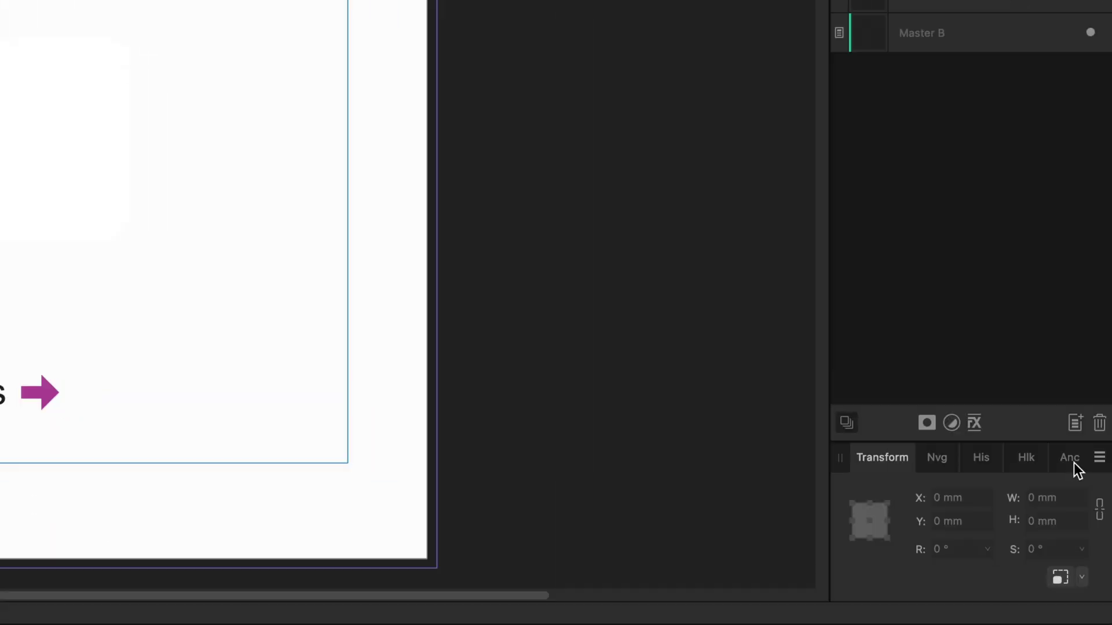
{"action": "left_click", "coordinate": [1074, 463]}
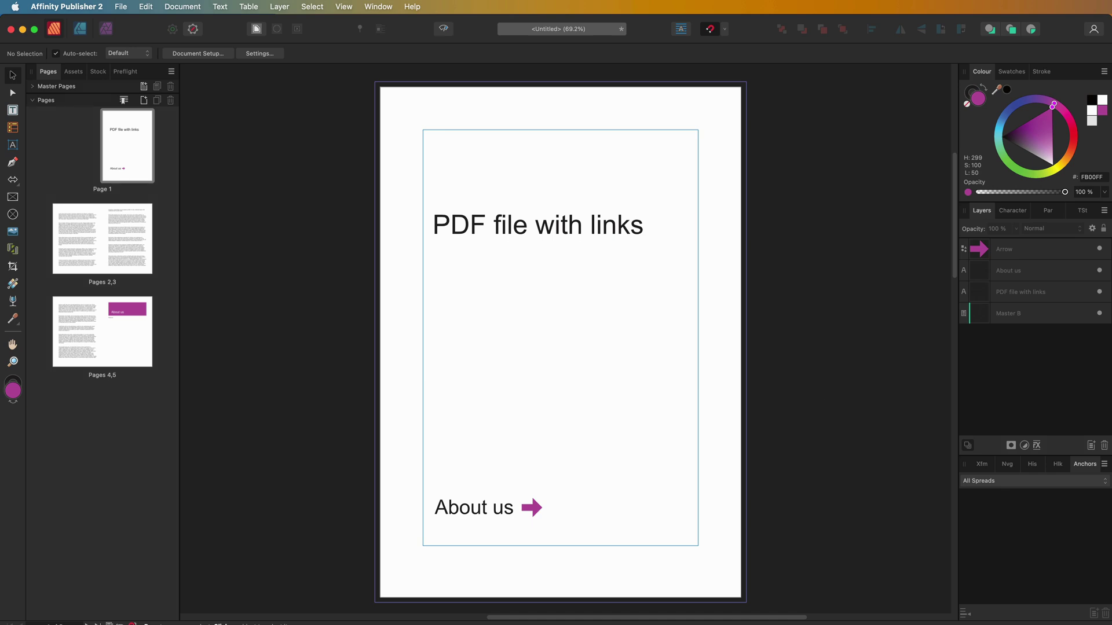
On the pages 4–5 spread, insert an anchor named 'About us' on the About us heading
{"action": "left_click", "coordinate": [143, 325]}
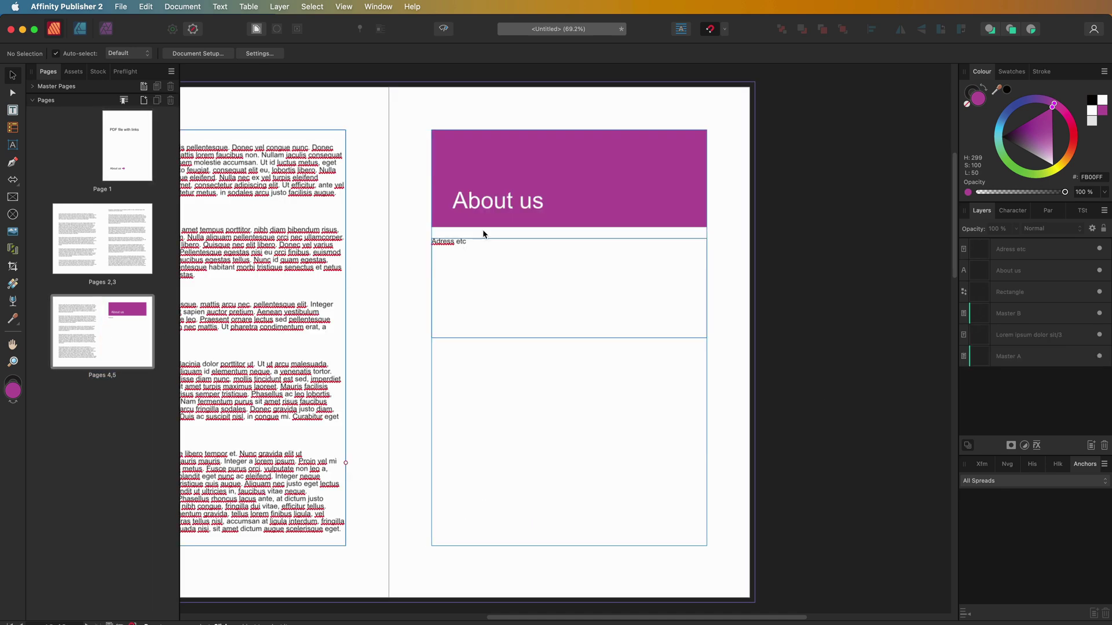
{"action": "key", "text": "super+0"}
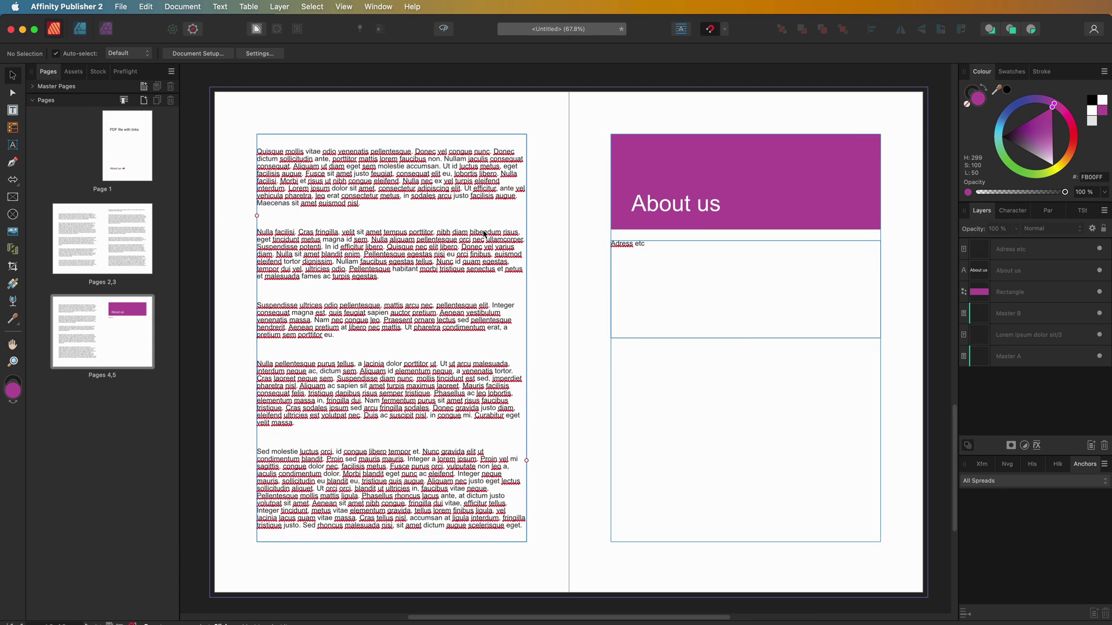
{"action": "left_click", "coordinate": [691, 213]}
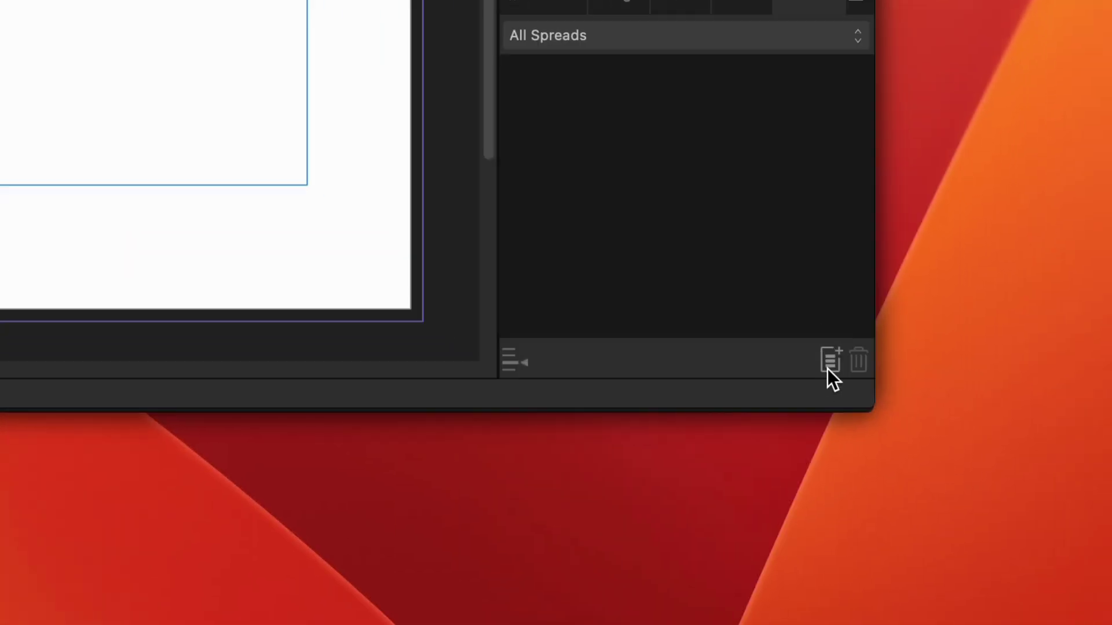
{"action": "left_click", "coordinate": [830, 365]}
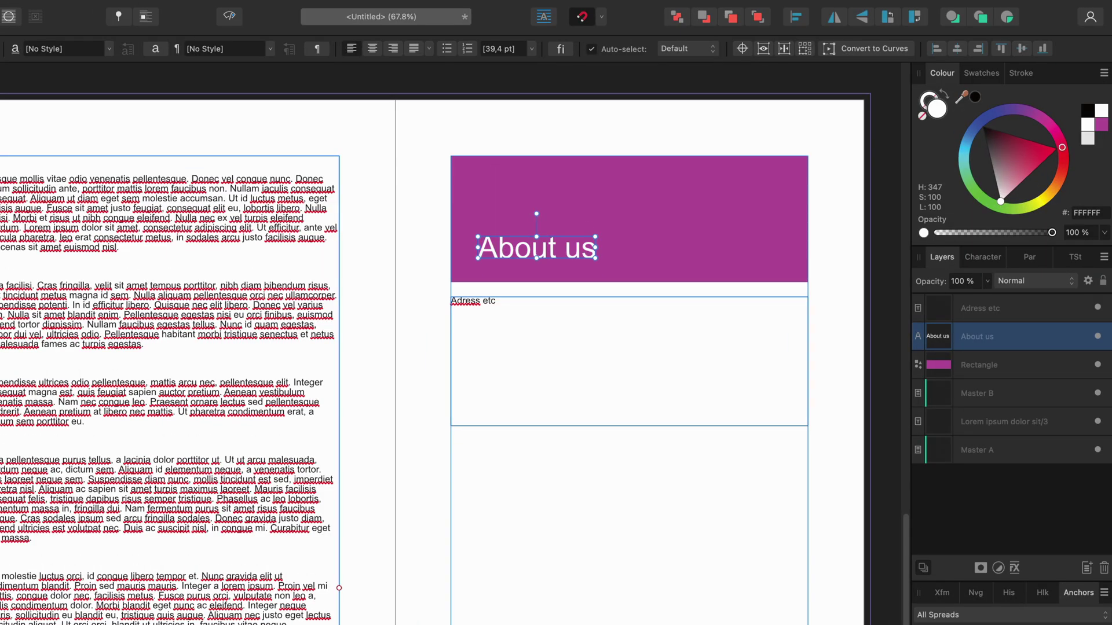
{"action": "right_click", "coordinate": [545, 246]}
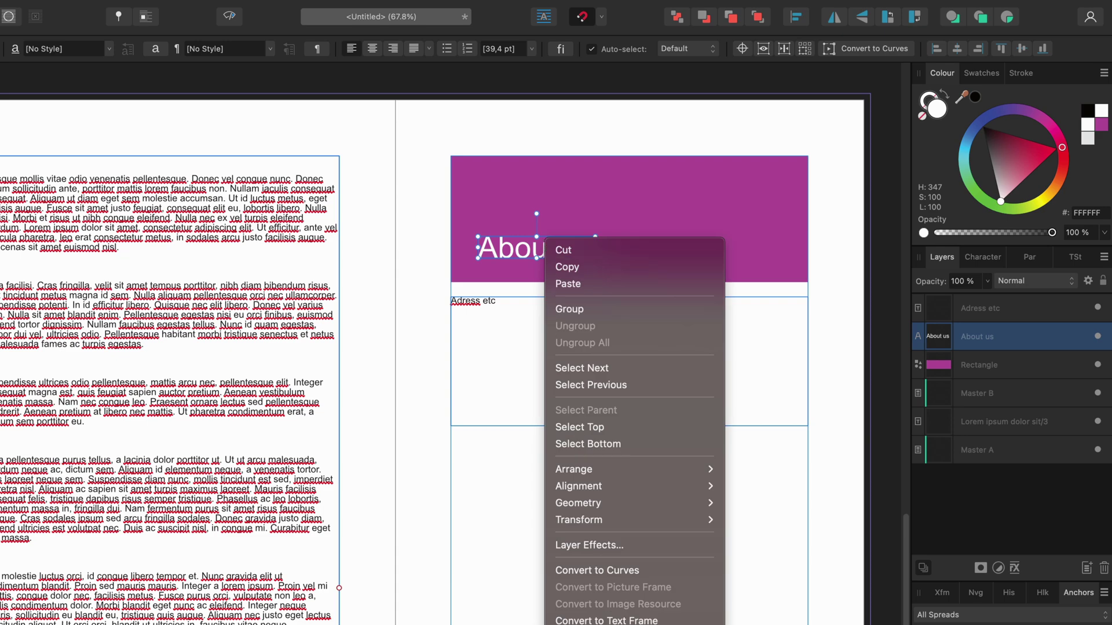
{"action": "mouse_move", "coordinate": [673, 624]}
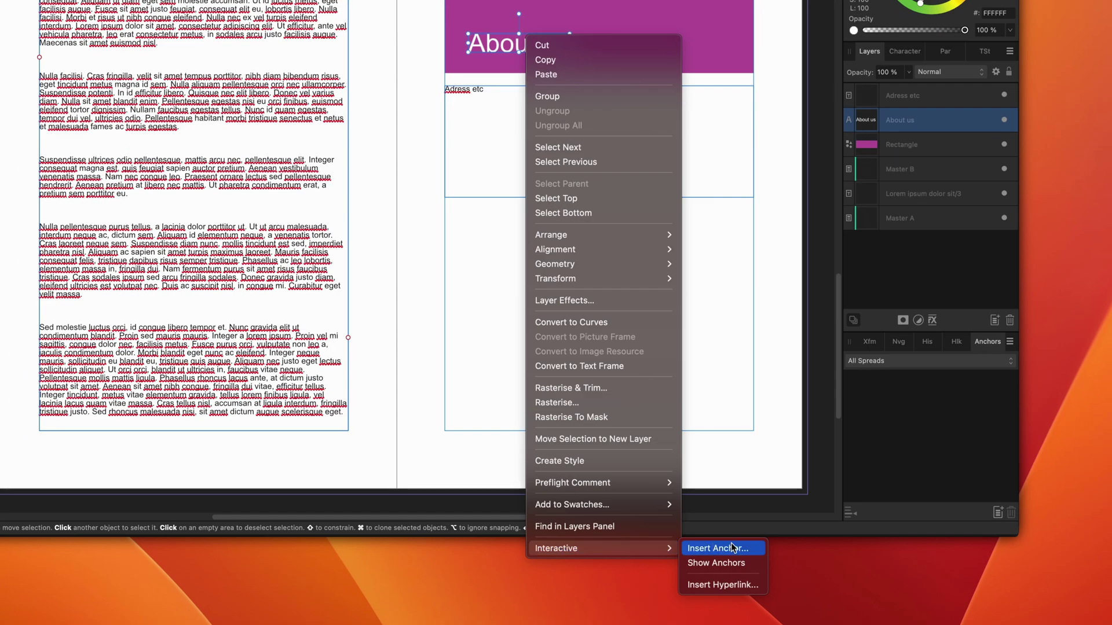
{"action": "left_click", "coordinate": [732, 547]}
{"action": "type", "text": "About us"}
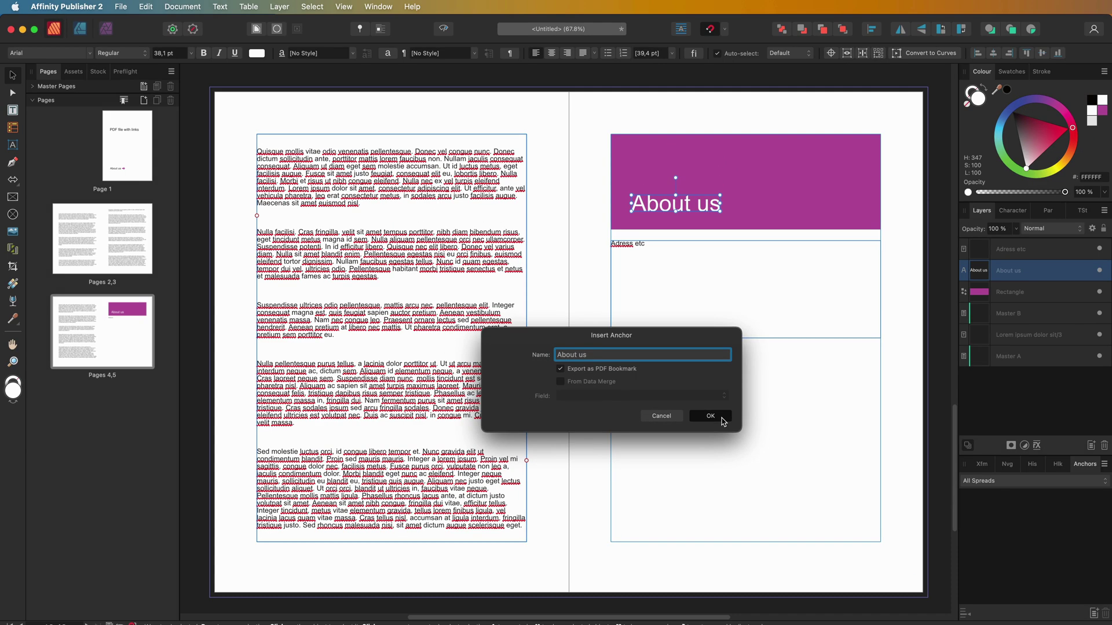
Confirm the About us anchor, then hyperlink the Page 1 'About us' text to it
{"action": "left_click", "coordinate": [708, 423]}
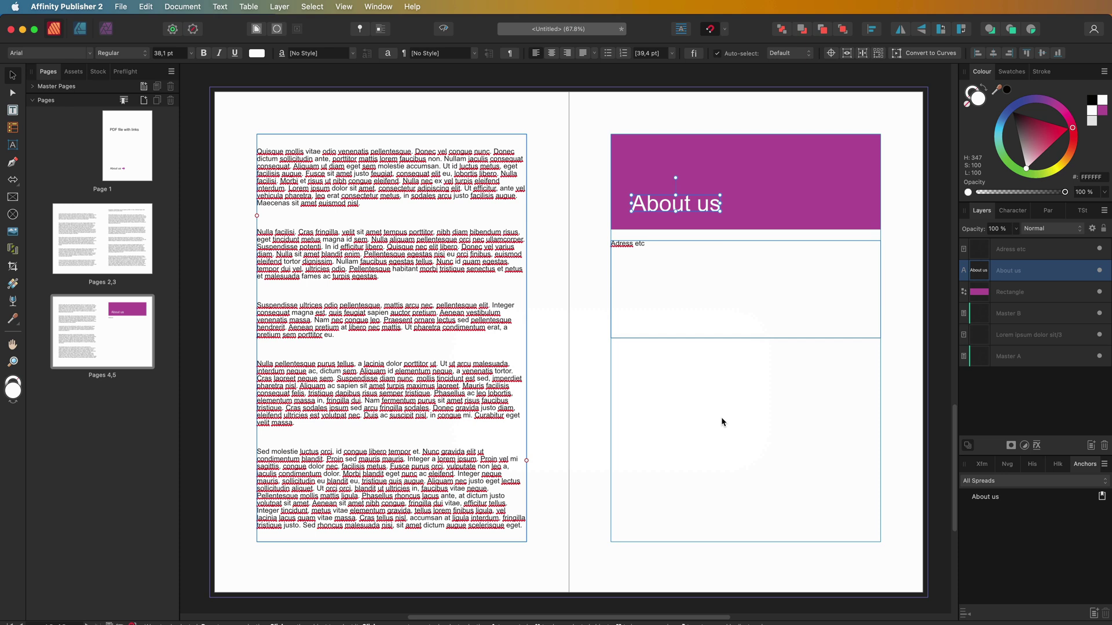
{"action": "double_click", "coordinate": [130, 142]}
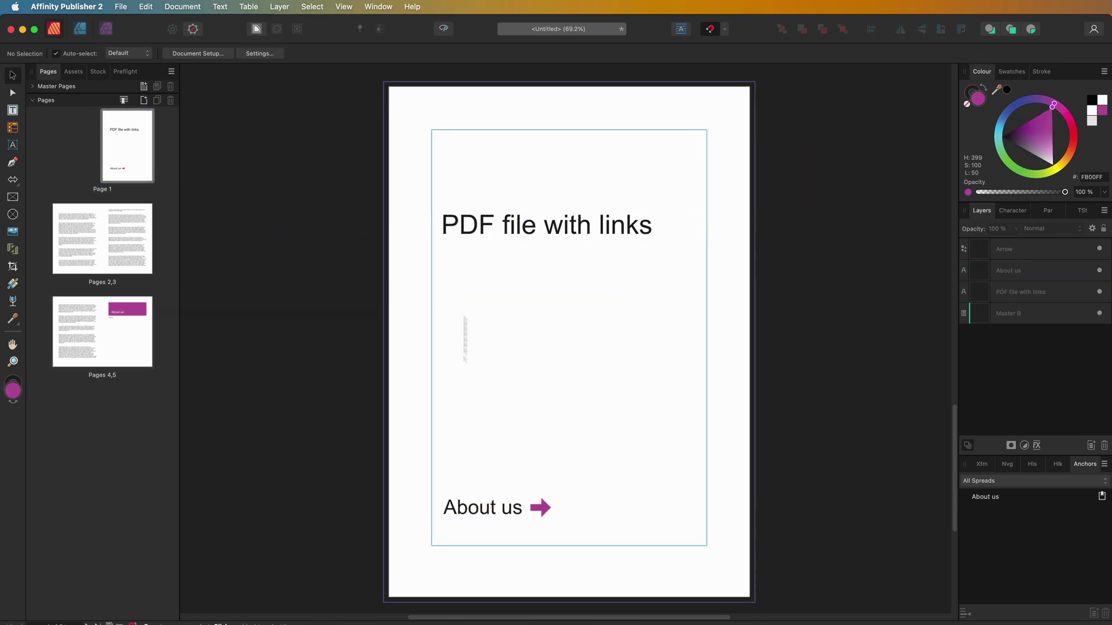
{"action": "left_click", "coordinate": [482, 503]}
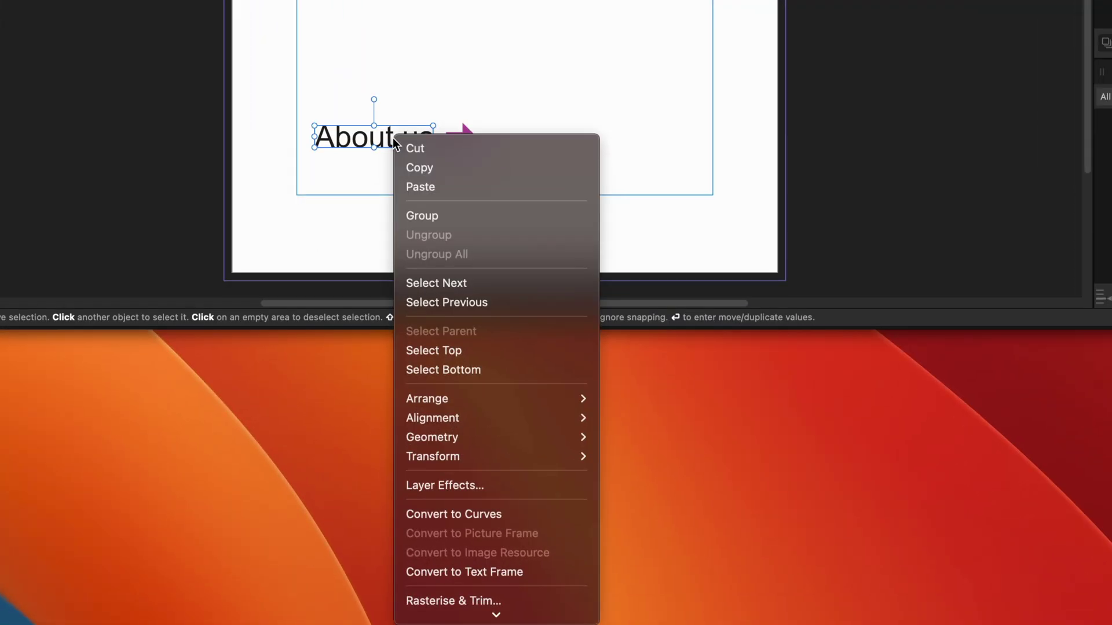
{"action": "scroll", "coordinate": [464, 353], "scroll_direction": "down", "scroll_amount": 3}
{"action": "mouse_move", "coordinate": [523, 611]}
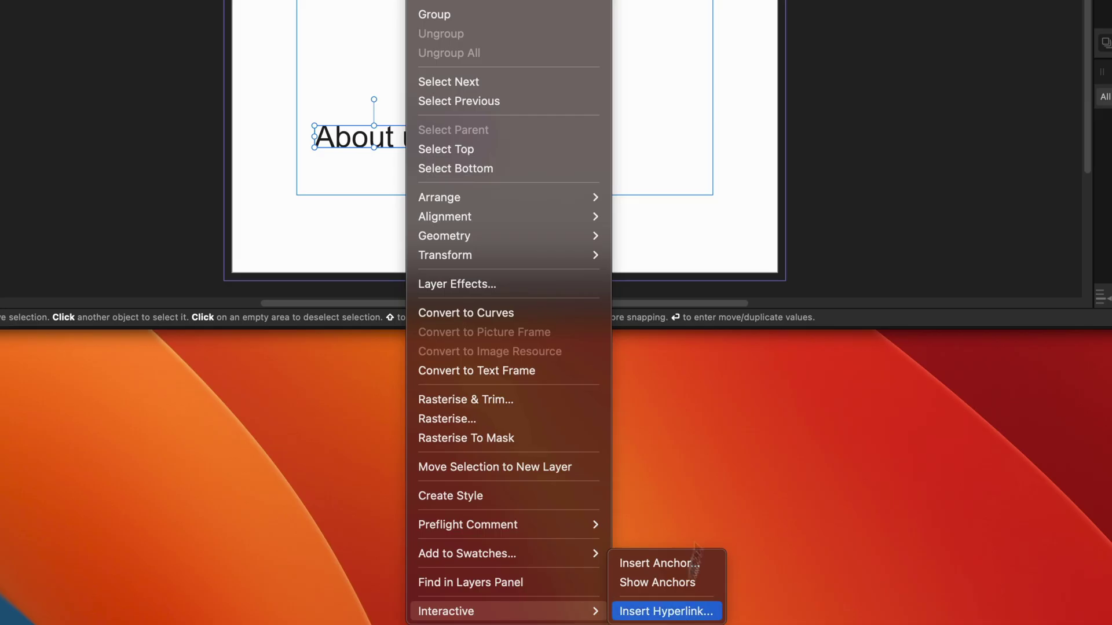
{"action": "left_click", "coordinate": [689, 602]}
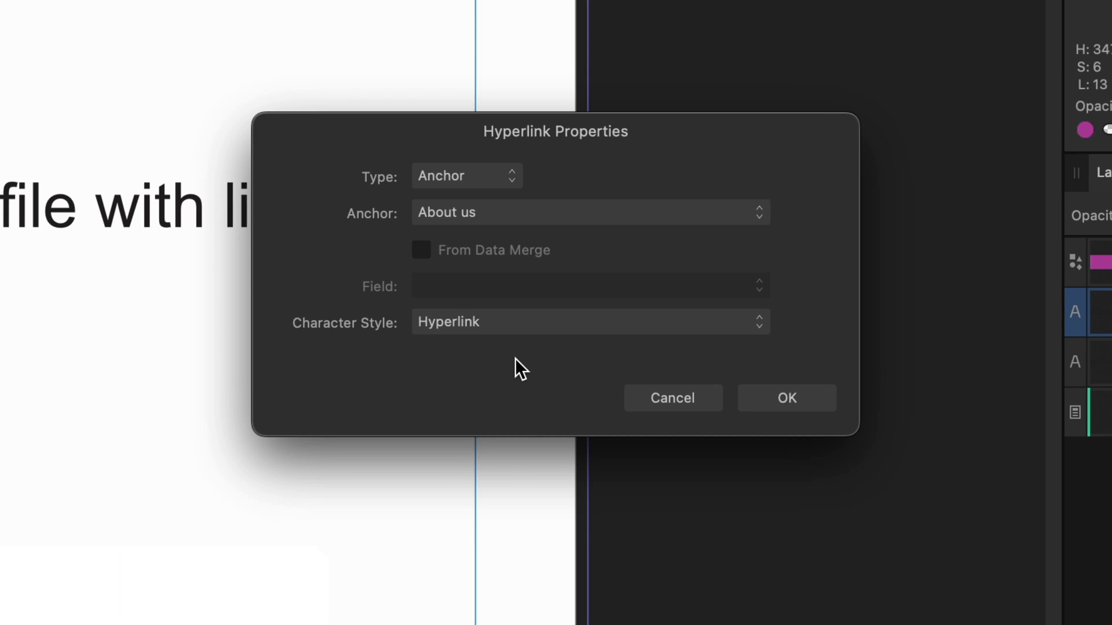
{"action": "left_click", "coordinate": [488, 178]}
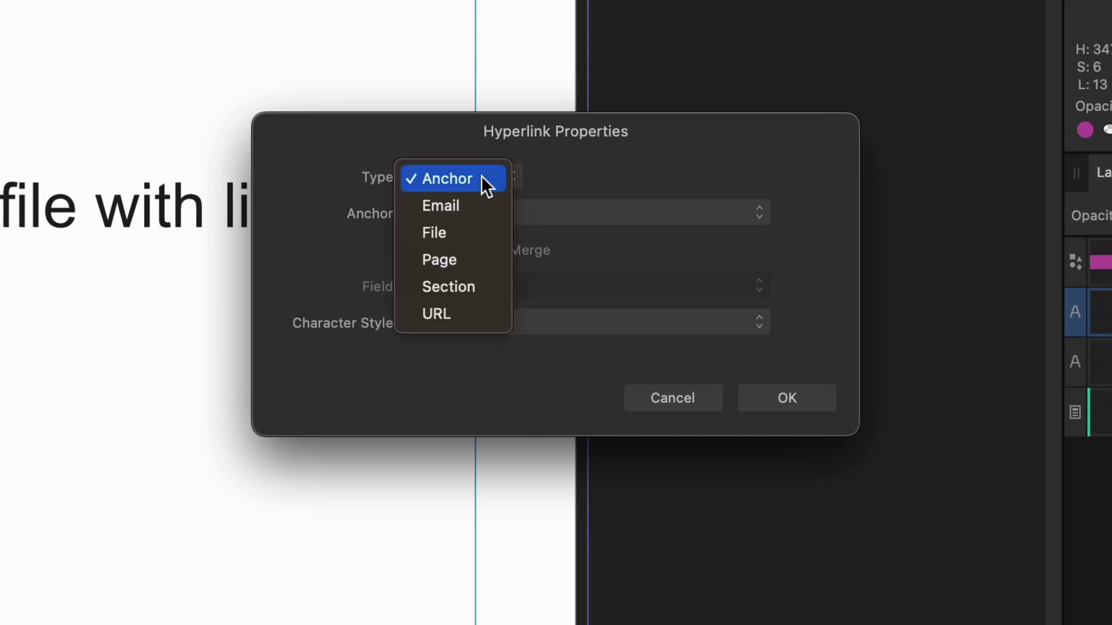
{"action": "left_click", "coordinate": [481, 176]}
{"action": "left_click", "coordinate": [502, 208]}
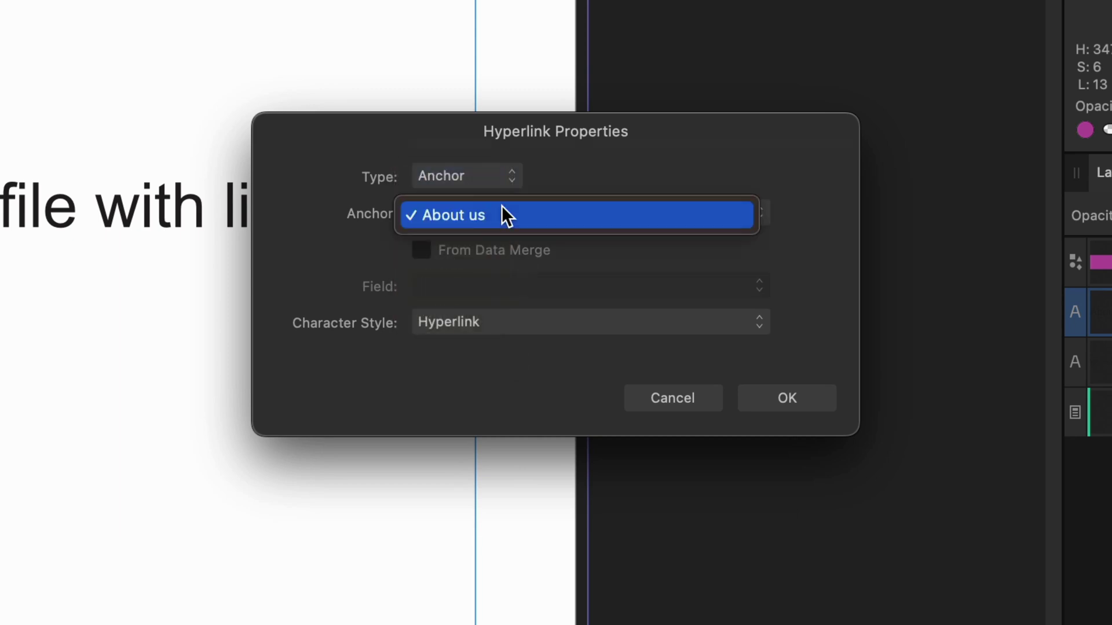
{"action": "left_click", "coordinate": [501, 207]}
{"action": "left_click", "coordinate": [790, 406]}
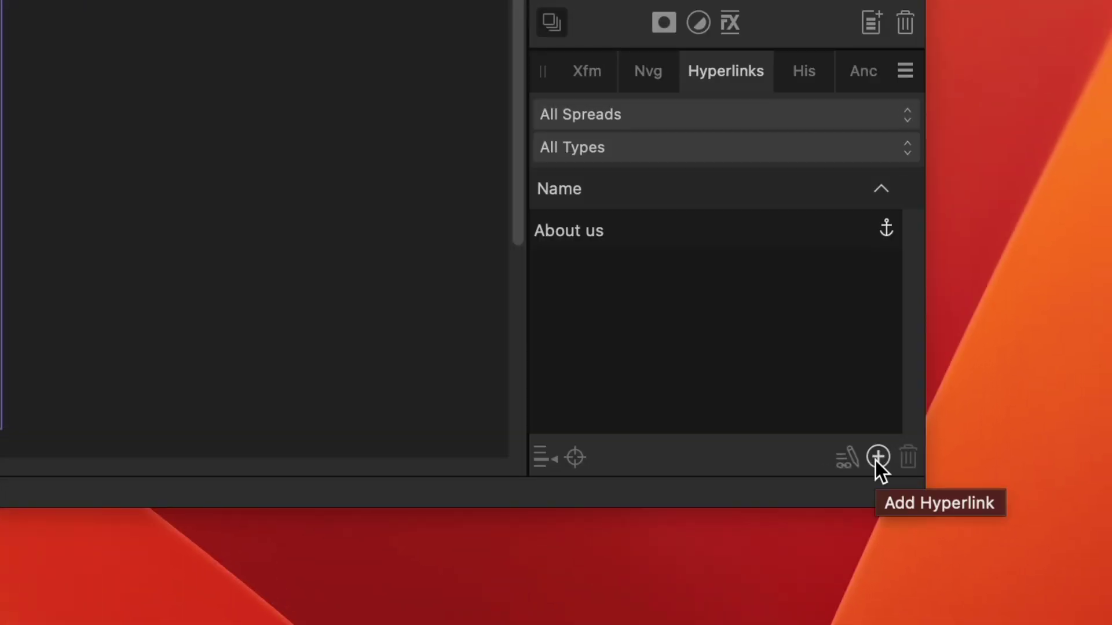
Select the pink arrow beside About us and begin adding a hyperlink to it
{"action": "left_click", "coordinate": [875, 461]}
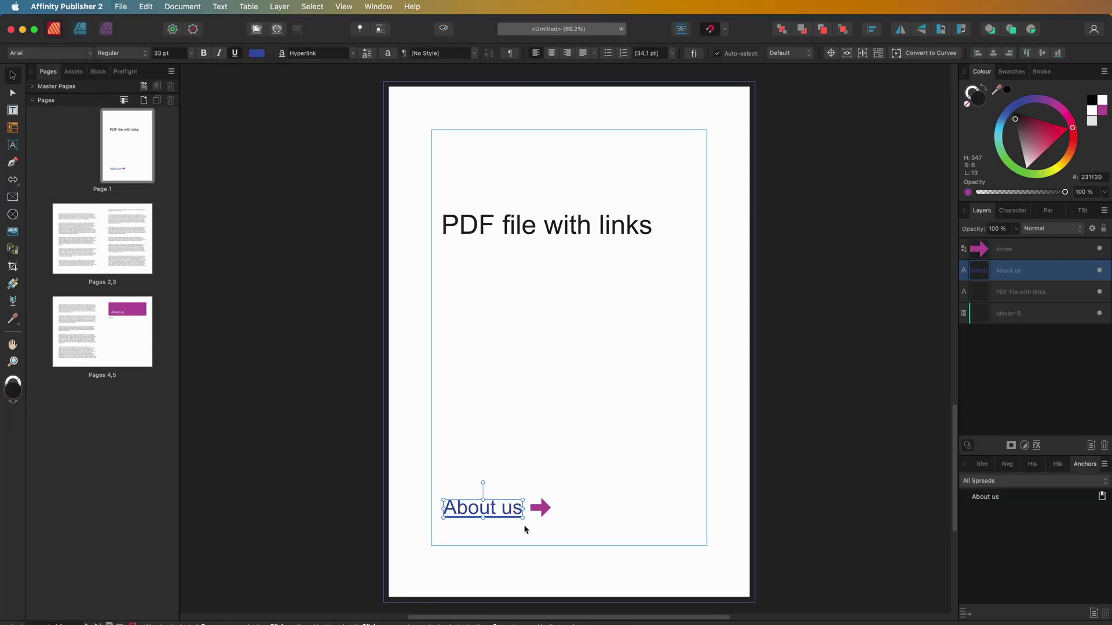
{"action": "left_click", "coordinate": [542, 511]}
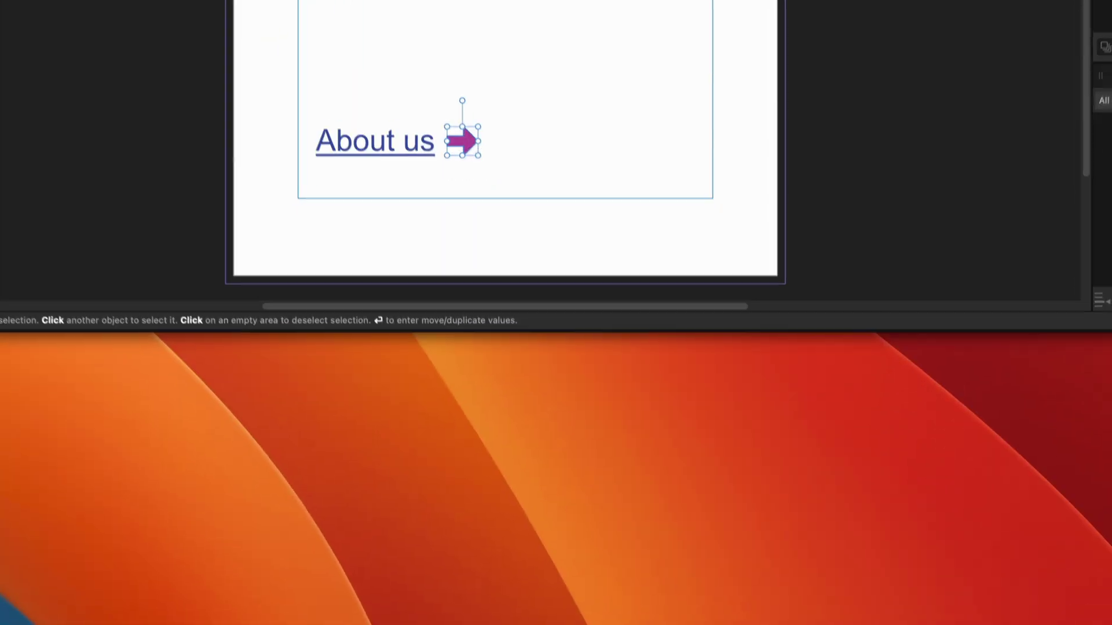
{"action": "right_click", "coordinate": [540, 508]}
{"action": "mouse_move", "coordinate": [621, 624]}
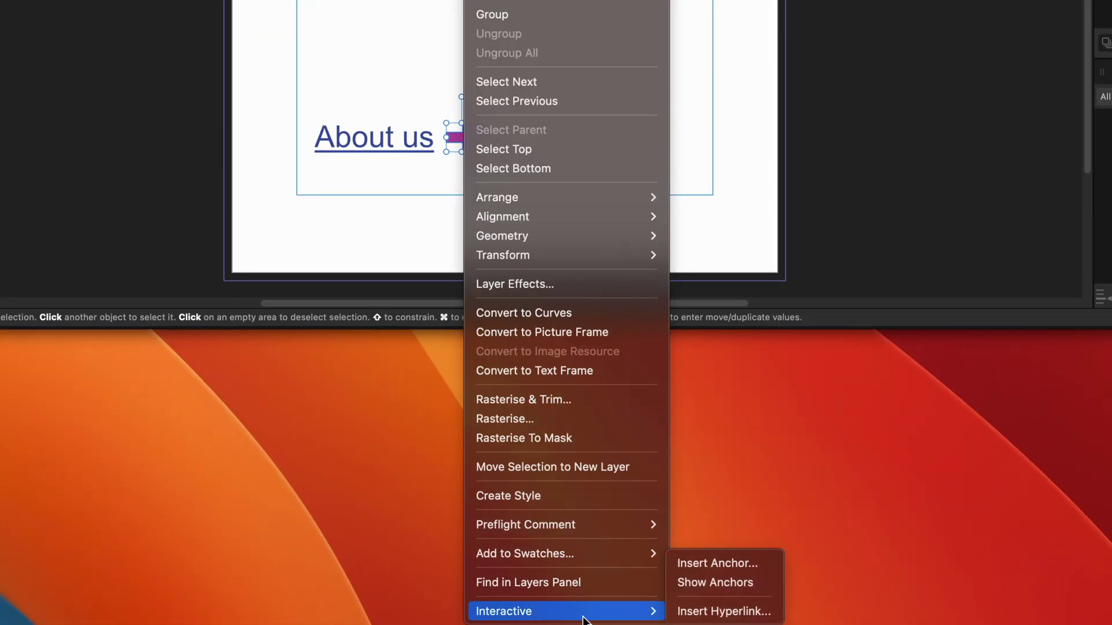
{"action": "left_click", "coordinate": [711, 624]}
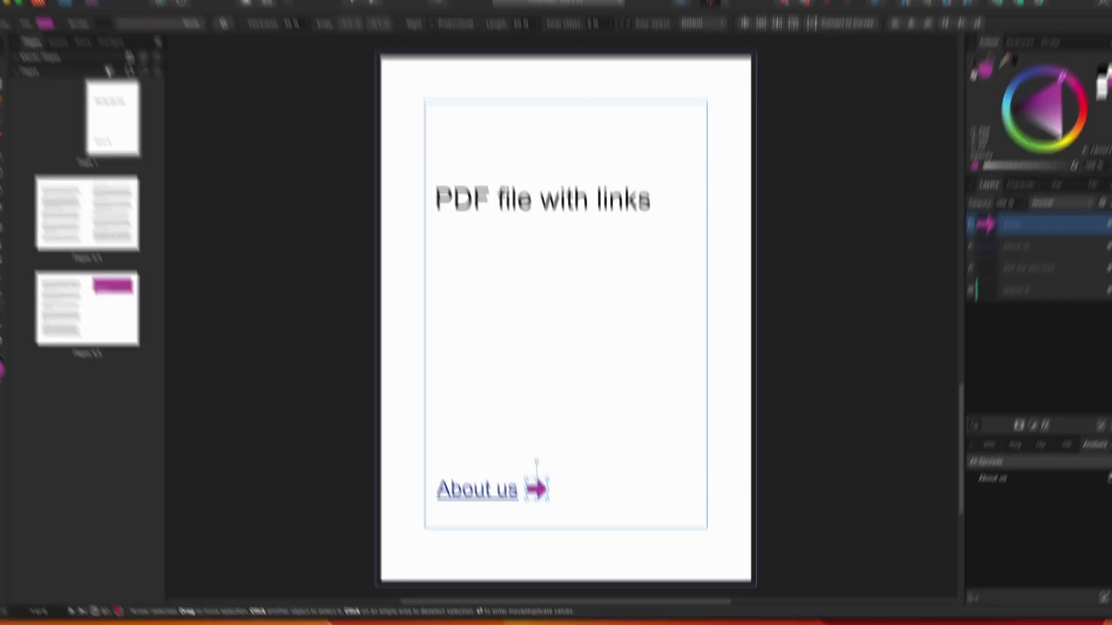
Export all pages to test.pdf with hyperlinks and bookmarks included
{"action": "left_click", "coordinate": [121, 6]}
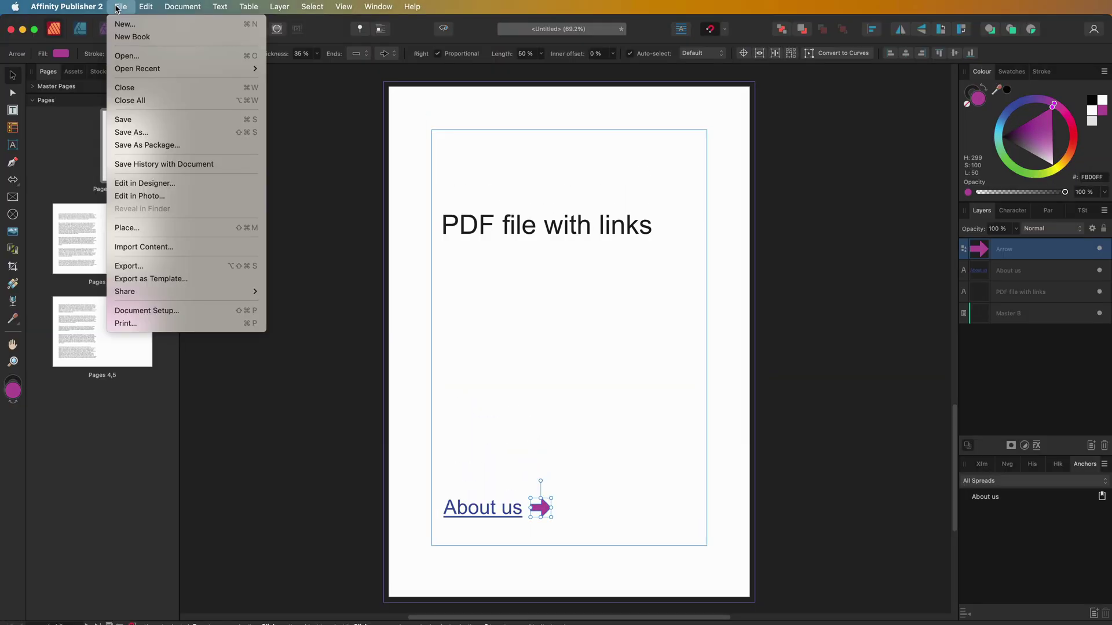
{"action": "left_click", "coordinate": [128, 265]}
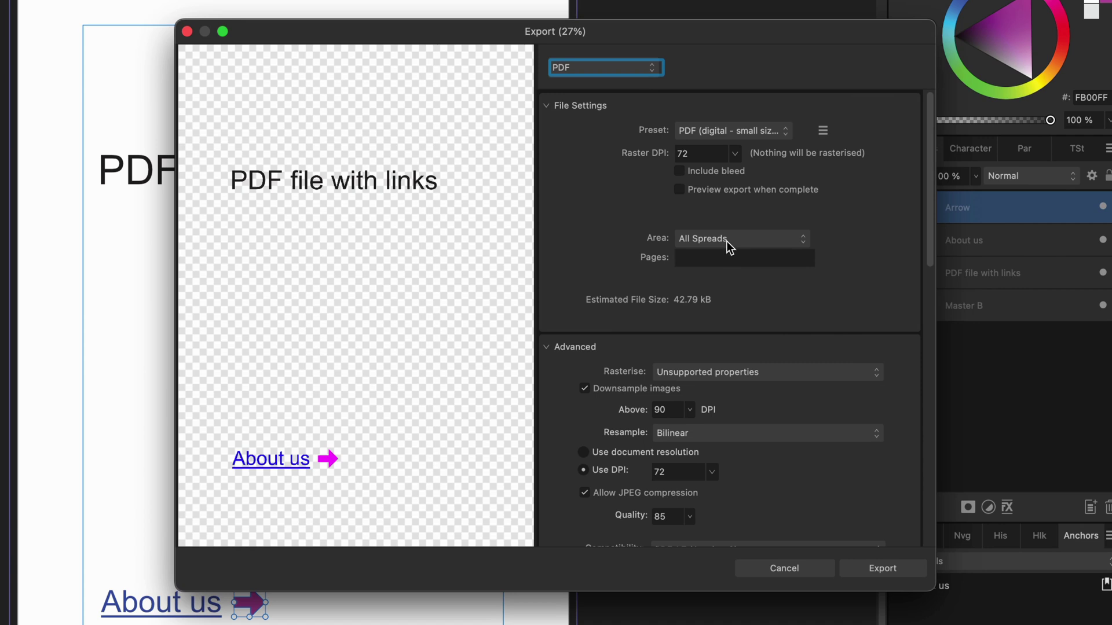
{"action": "left_click", "coordinate": [728, 247]}
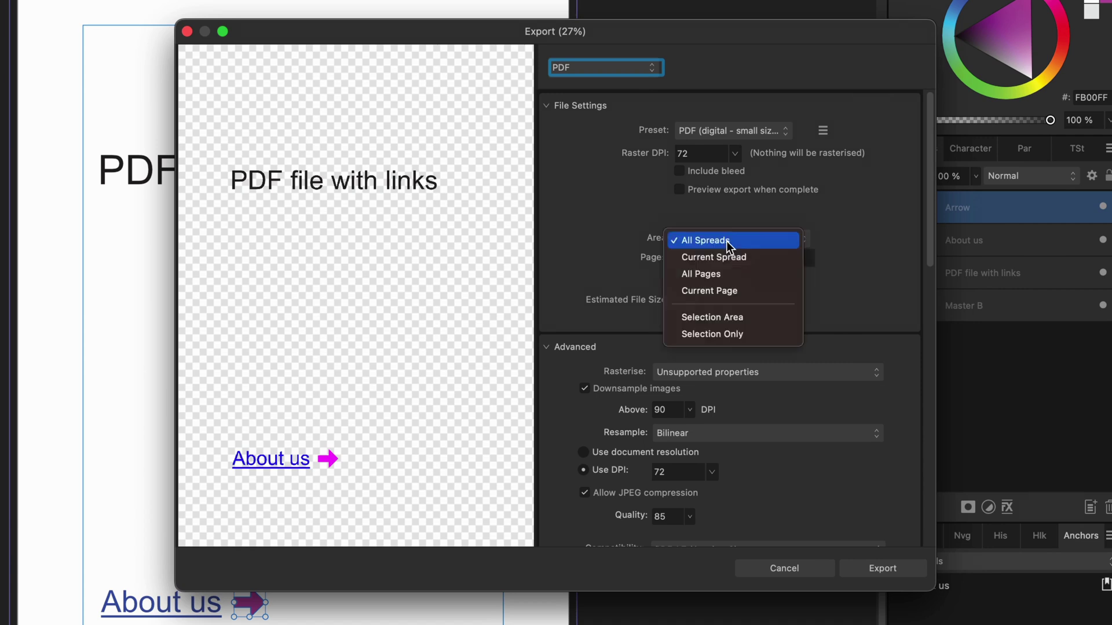
{"action": "left_click", "coordinate": [733, 272]}
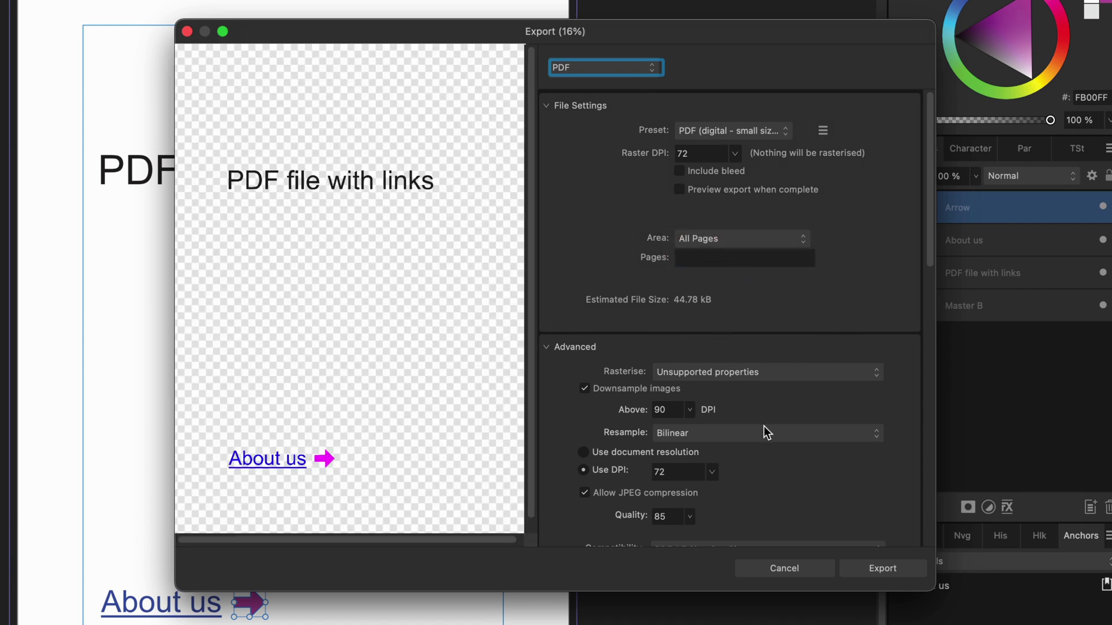
{"action": "scroll", "coordinate": [763, 426], "scroll_direction": "down", "scroll_amount": 15}
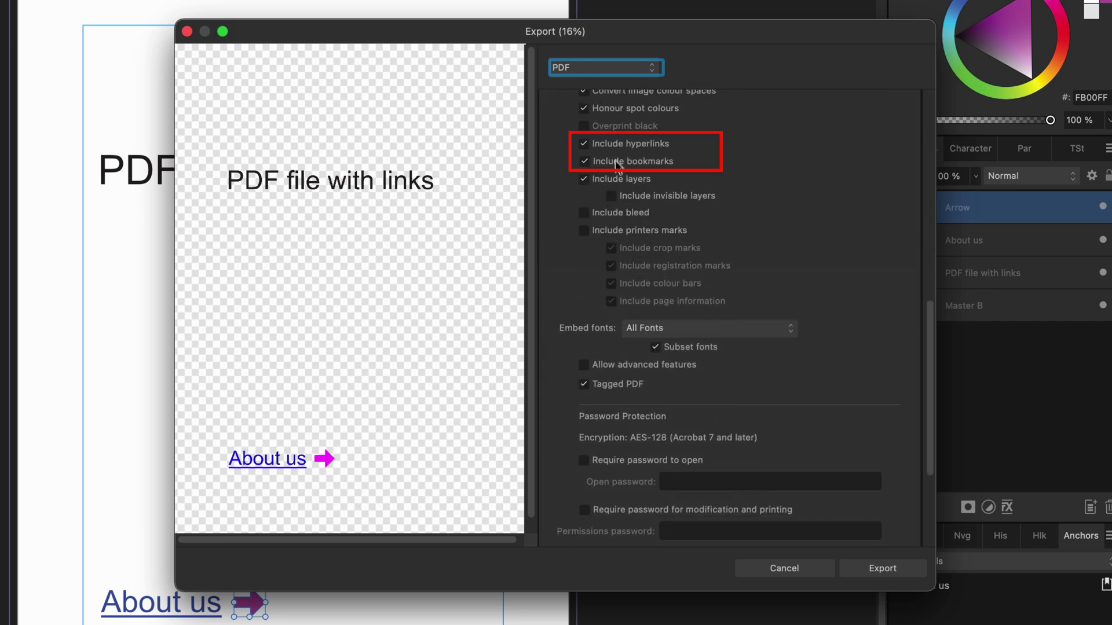
{"action": "left_click", "coordinate": [883, 574]}
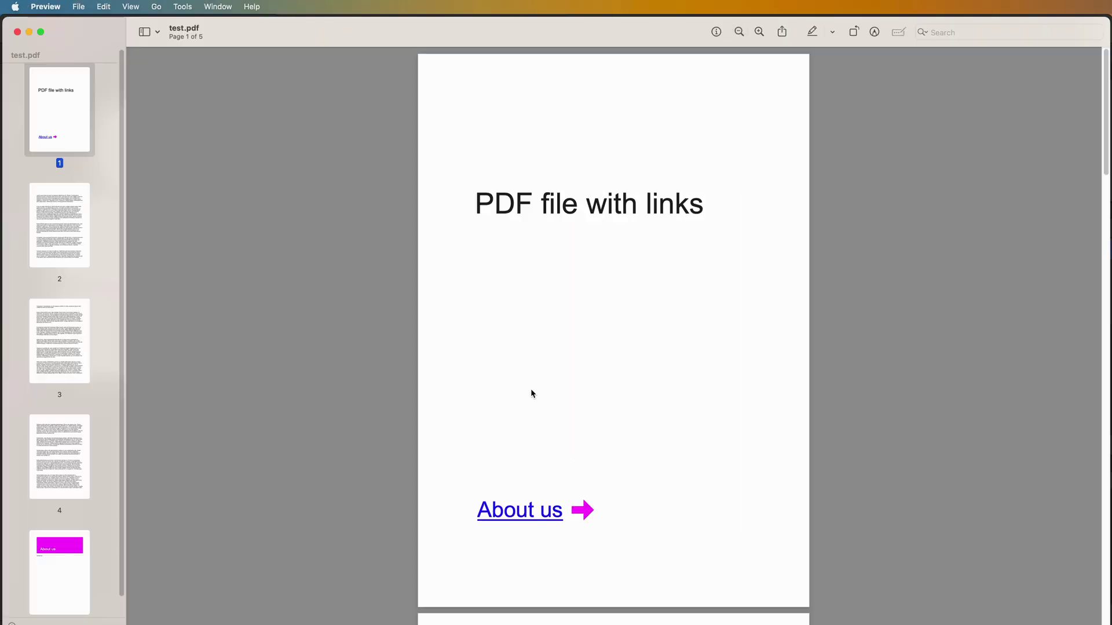
Follow the About us text link and the arrow link in test.pdf to page 5
{"action": "left_click", "coordinate": [517, 511]}
{"action": "scroll", "coordinate": [516, 511], "scroll_direction": "up", "scroll_amount": 20}
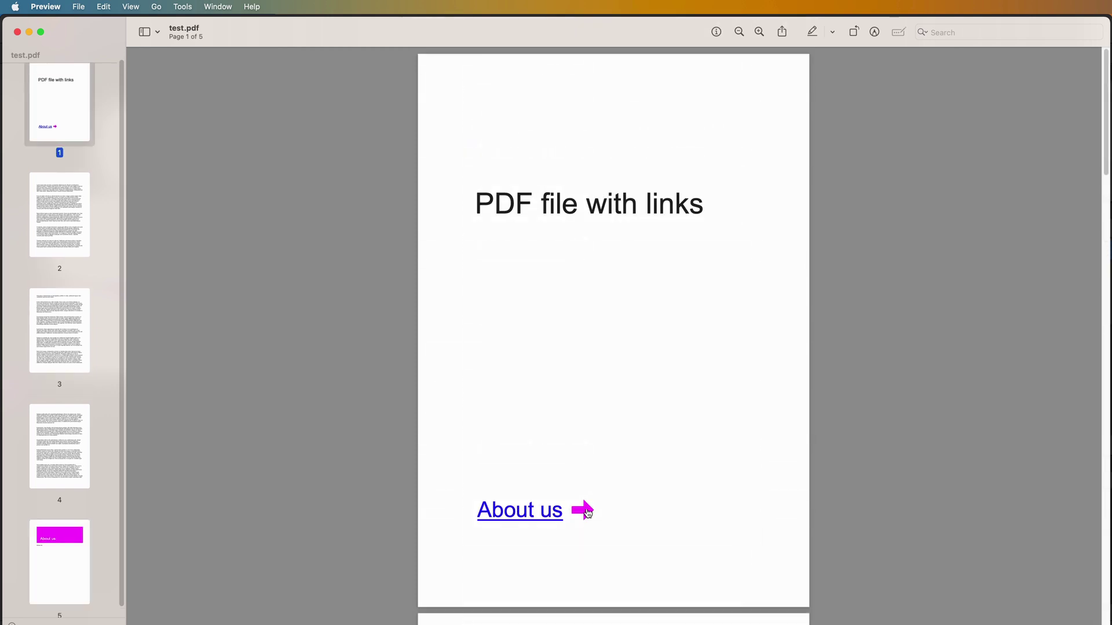
{"action": "left_click", "coordinate": [587, 513]}
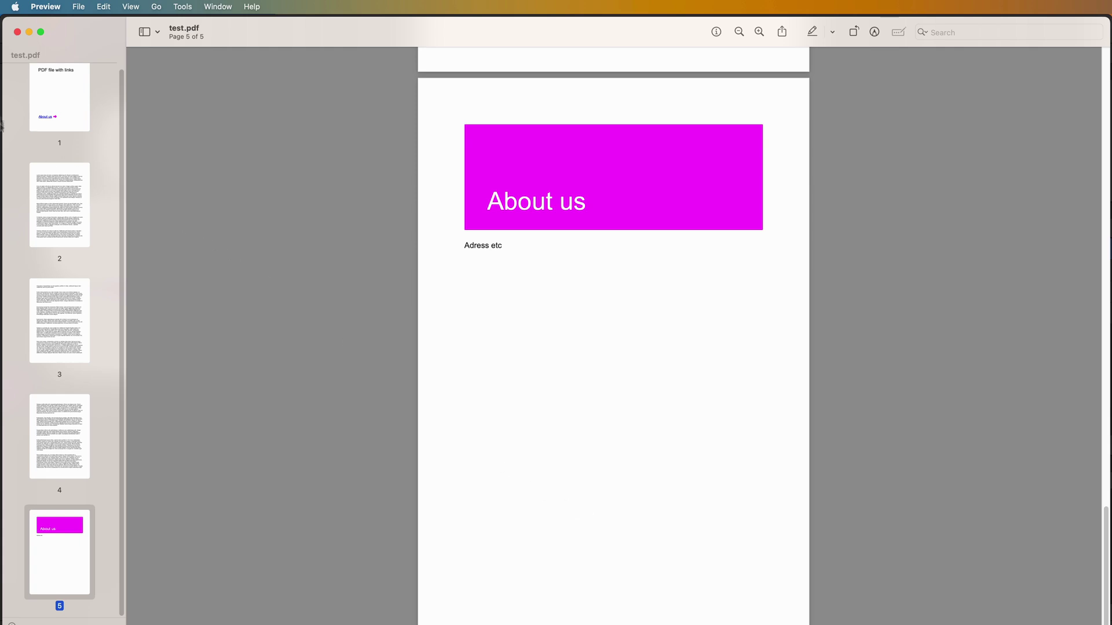
Close Preview and add a bookmark 'Aboutus' on Word's page-2 Company address block
{"action": "left_click", "coordinate": [17, 33]}
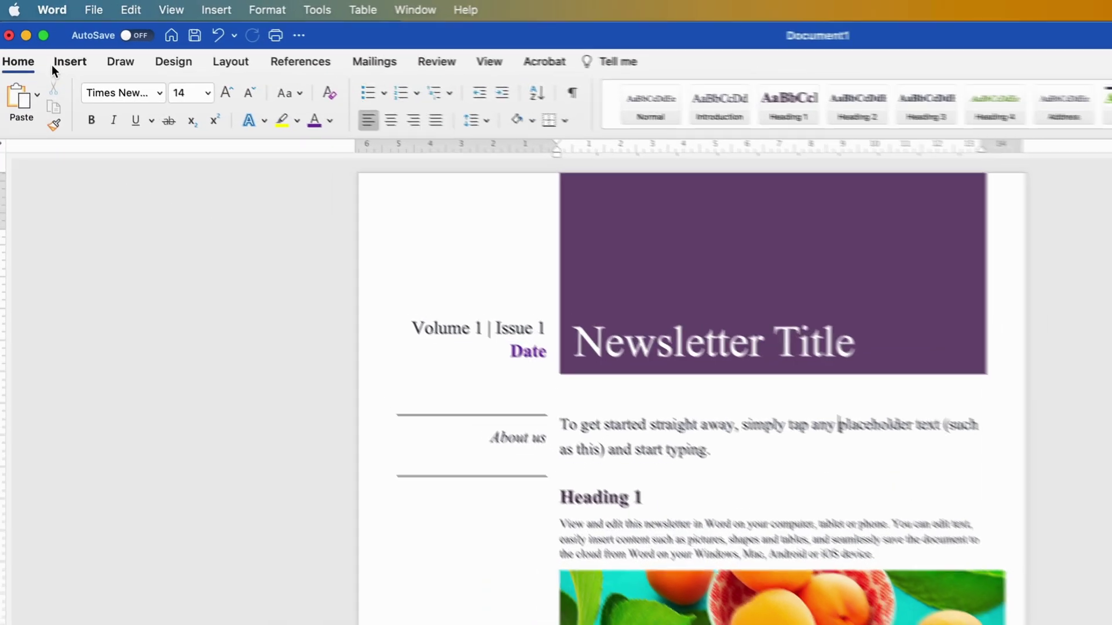
{"action": "left_click", "coordinate": [54, 44]}
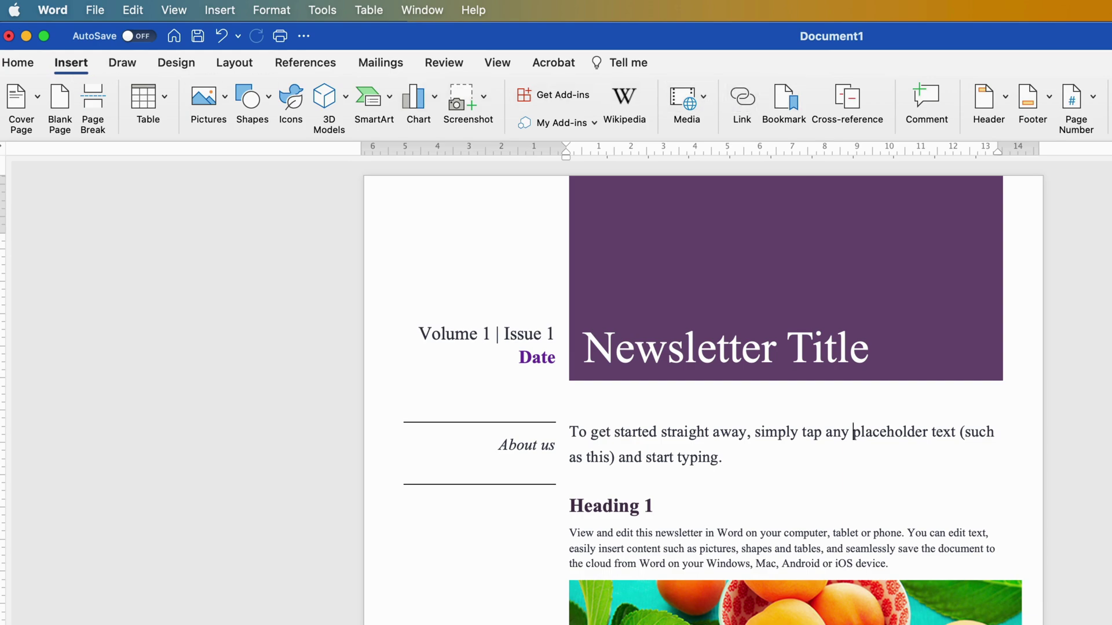
{"action": "scroll", "coordinate": [703, 348], "scroll_direction": "down", "scroll_amount": 15}
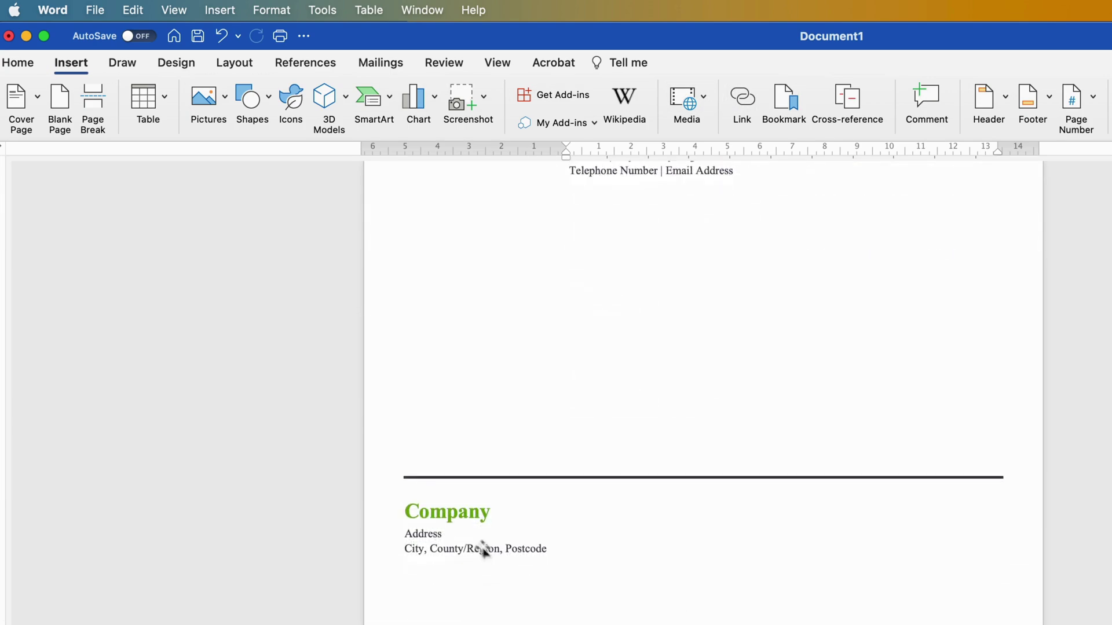
{"action": "left_click", "coordinate": [484, 548]}
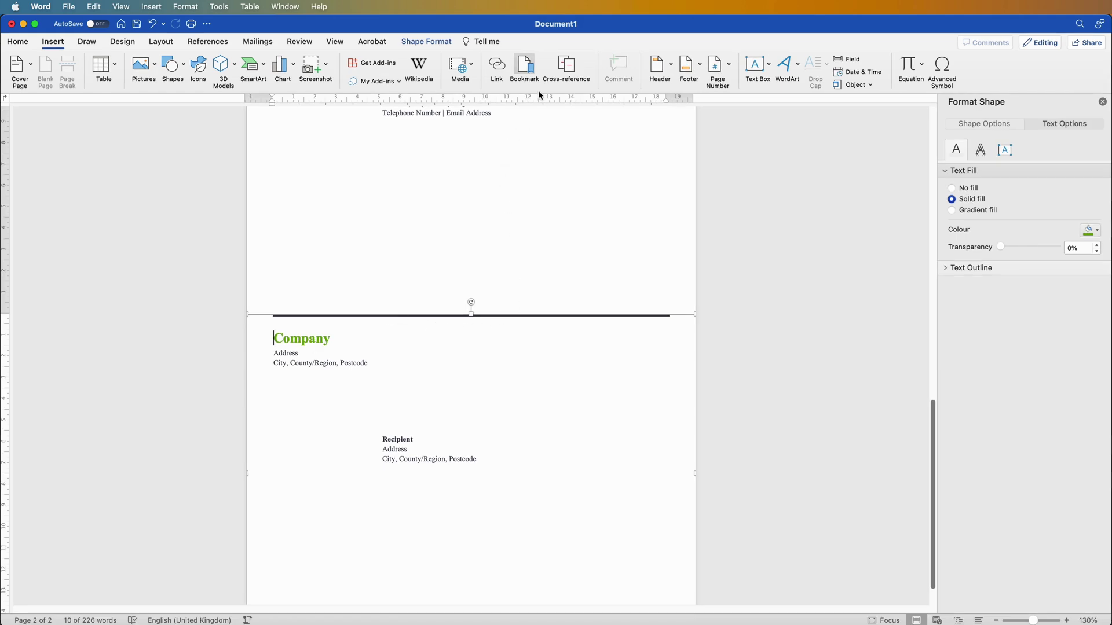
{"action": "left_click", "coordinate": [524, 68]}
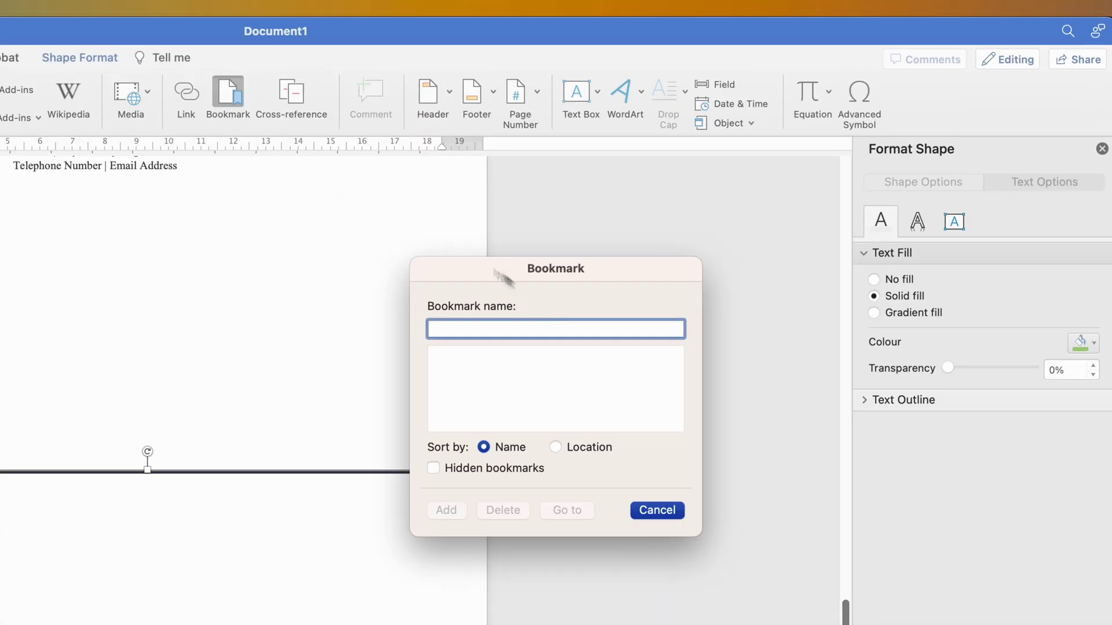
{"action": "type", "text": "Aboutus"}
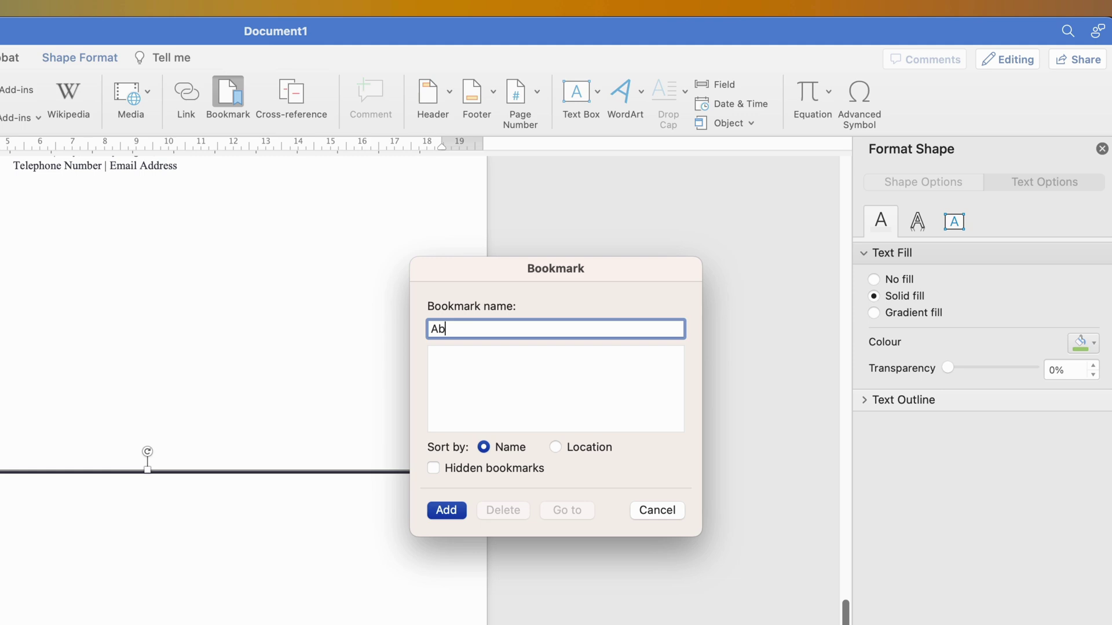
{"action": "left_click", "coordinate": [456, 510]}
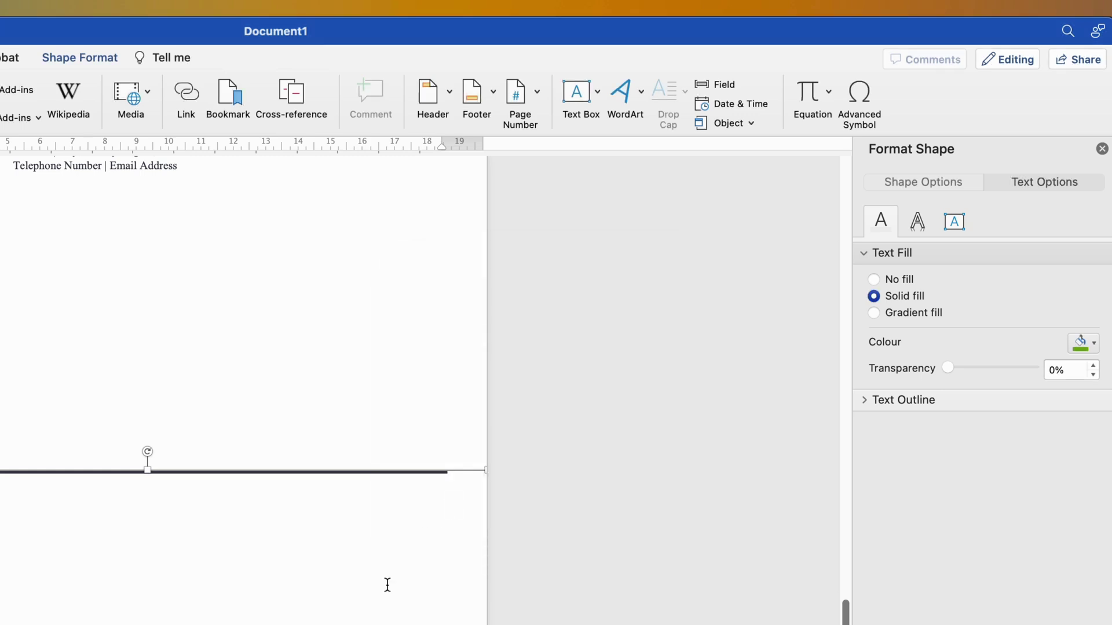
{"action": "scroll", "coordinate": [623, 391], "scroll_direction": "up", "scroll_amount": 10}
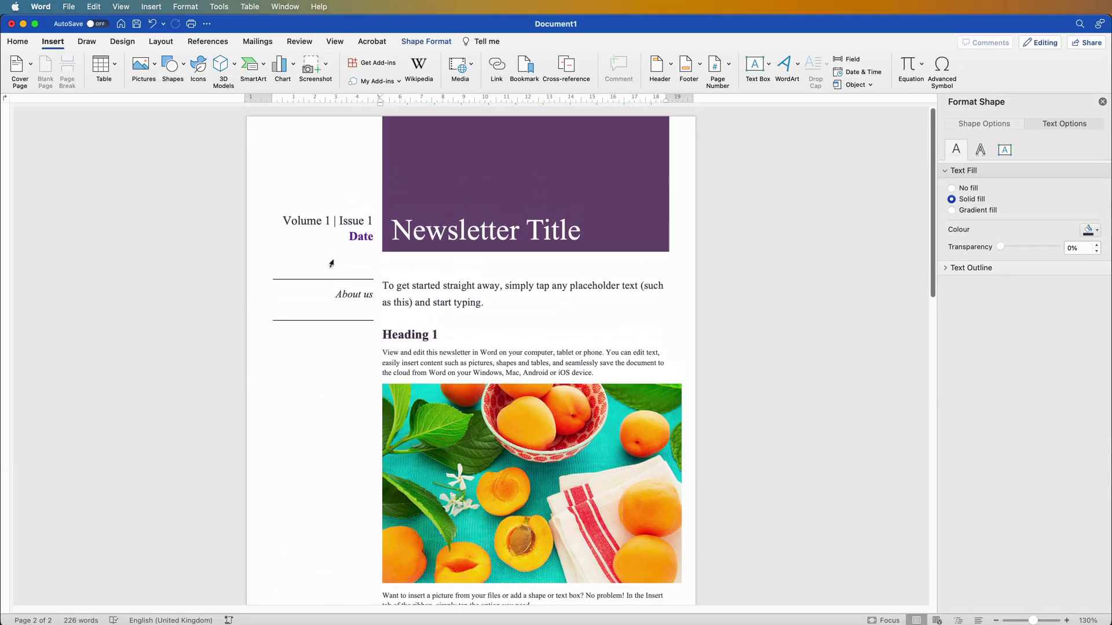
Link the page-1 'About us' text to the Aboutus bookmark within this document
{"action": "triple_click", "coordinate": [366, 298]}
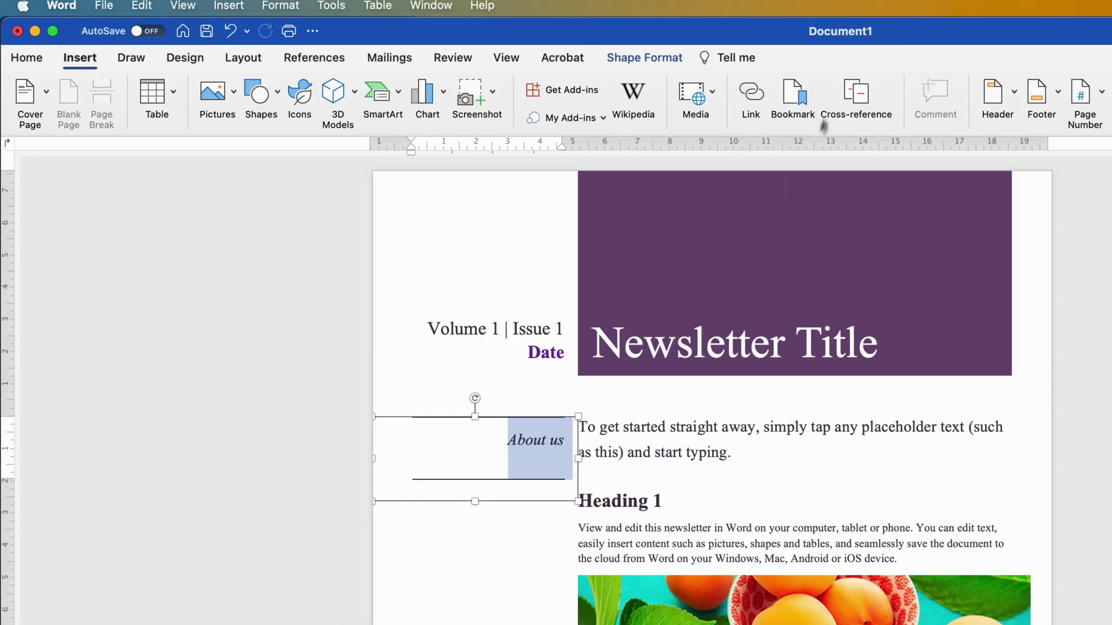
{"action": "left_click", "coordinate": [751, 92]}
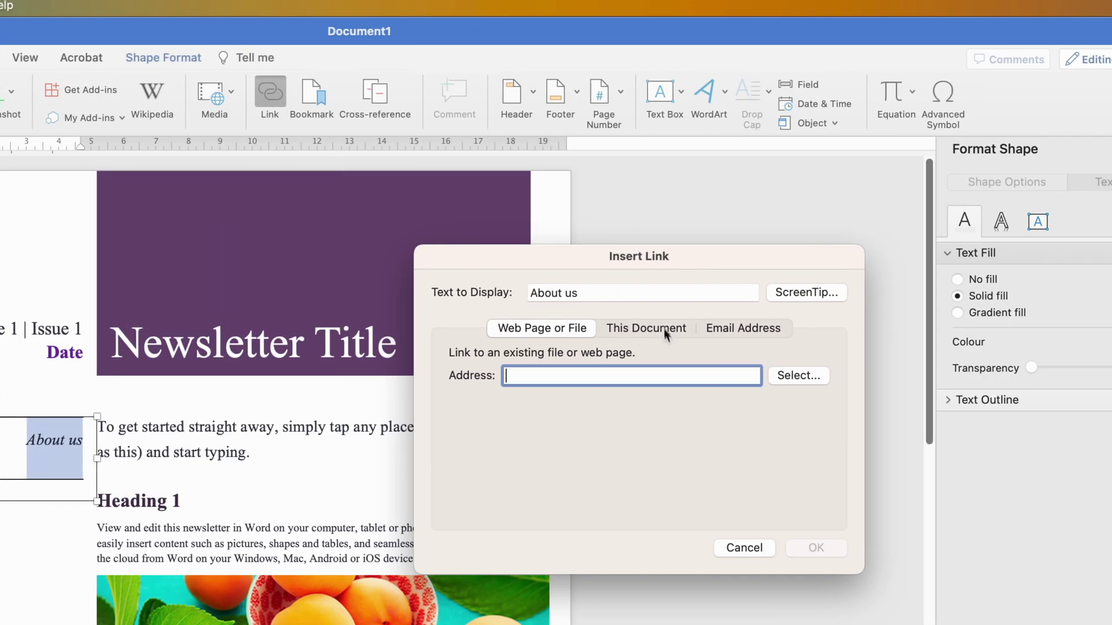
{"action": "left_click", "coordinate": [667, 331]}
{"action": "left_click", "coordinate": [458, 409]}
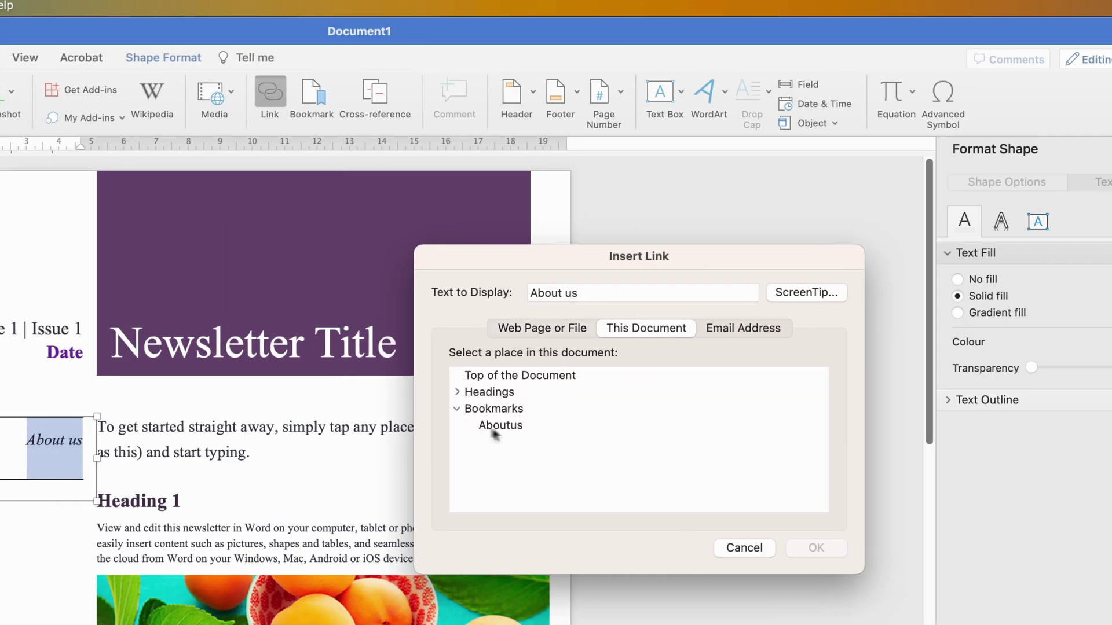
{"action": "left_click", "coordinate": [509, 427]}
{"action": "left_click", "coordinate": [817, 549]}
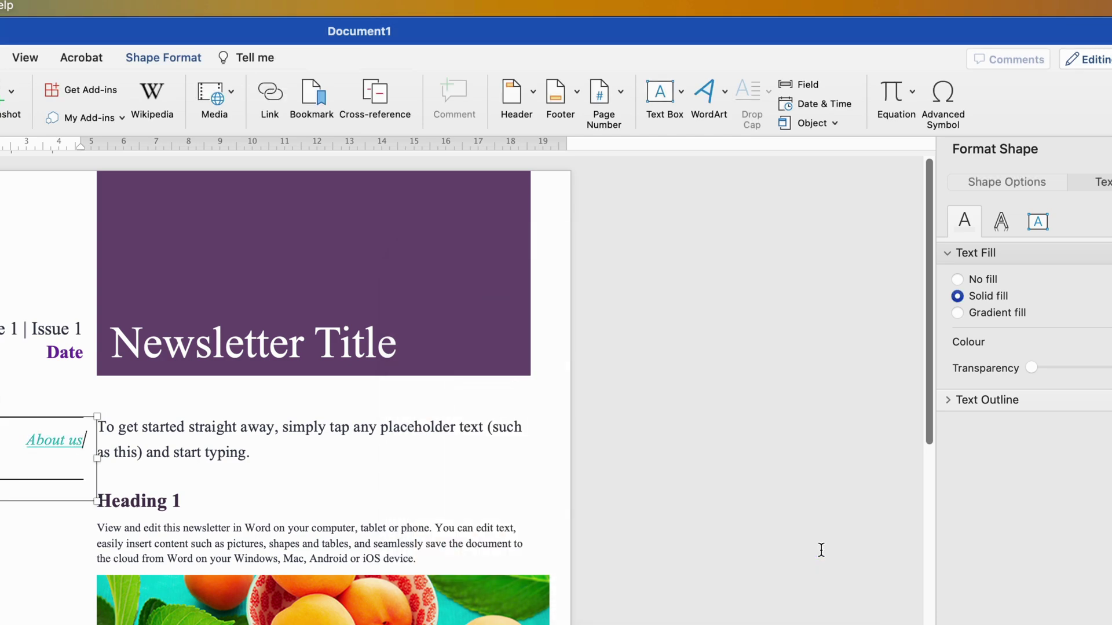
Save the newsletter as test2 in PDF format with Best for printing selected
{"action": "left_click", "coordinate": [119, 5]}
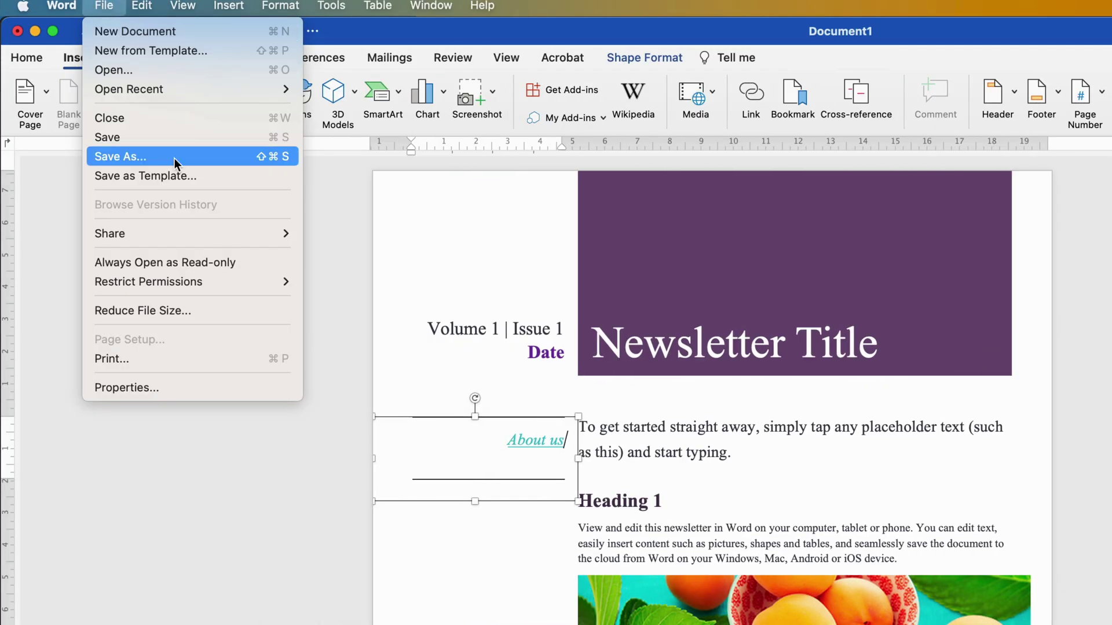
{"action": "left_click", "coordinate": [175, 157]}
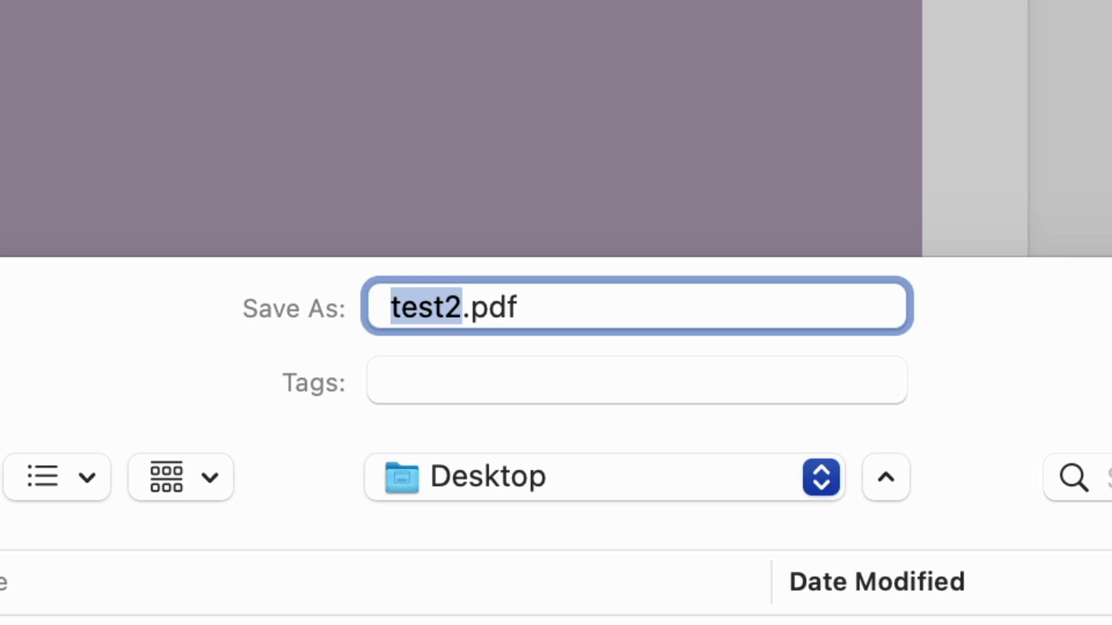
{"action": "left_click", "coordinate": [367, 427]}
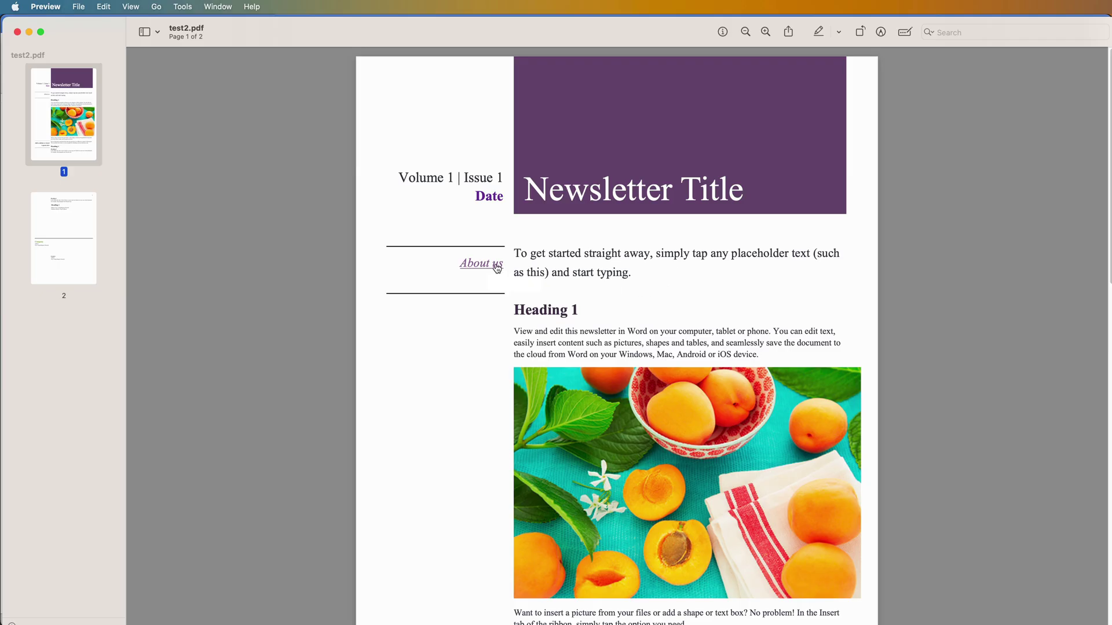
{"action": "scroll", "coordinate": [496, 264], "scroll_direction": "down", "scroll_amount": 10}
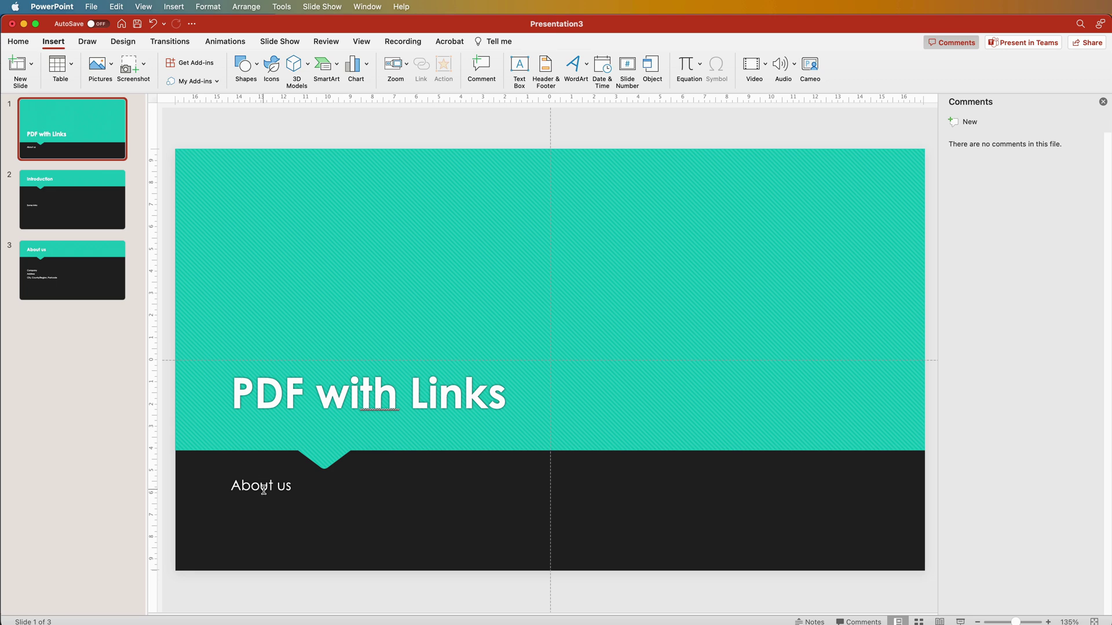
Link slide 1's About us box to slide '3. About us' and export the deck as test3.pdf
{"action": "left_click", "coordinate": [264, 489]}
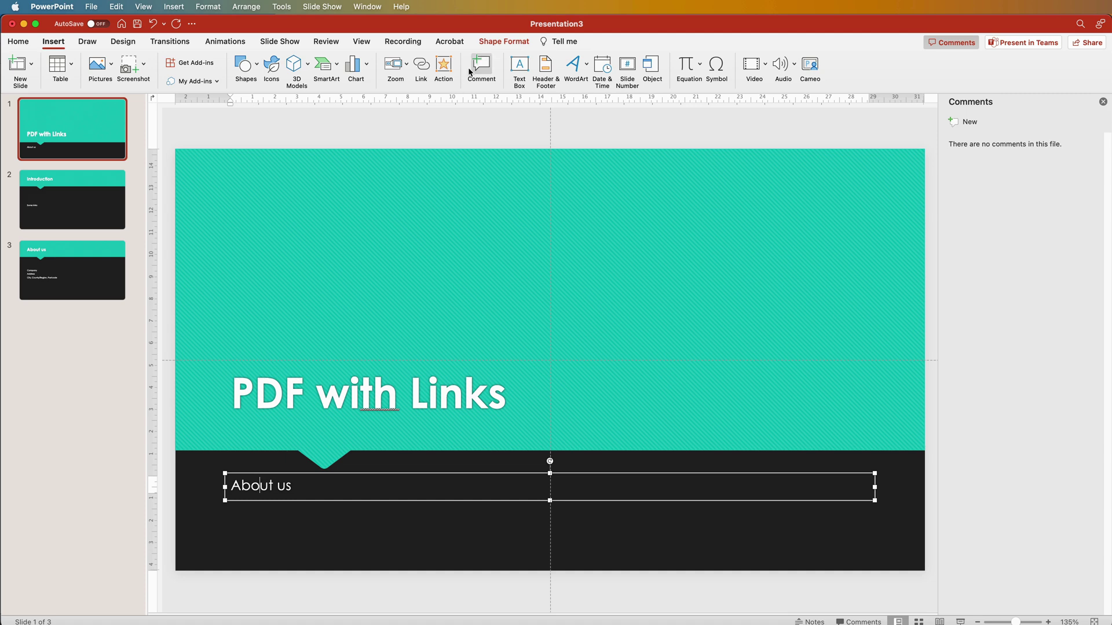
{"action": "key", "text": "Escape"}
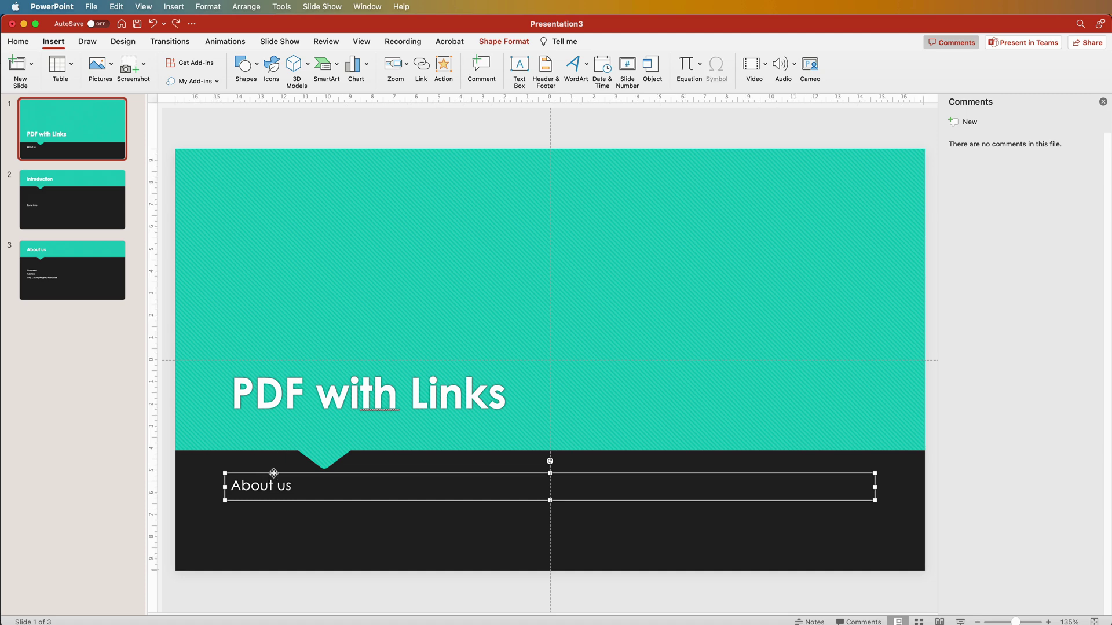
{"action": "left_click", "coordinate": [420, 68]}
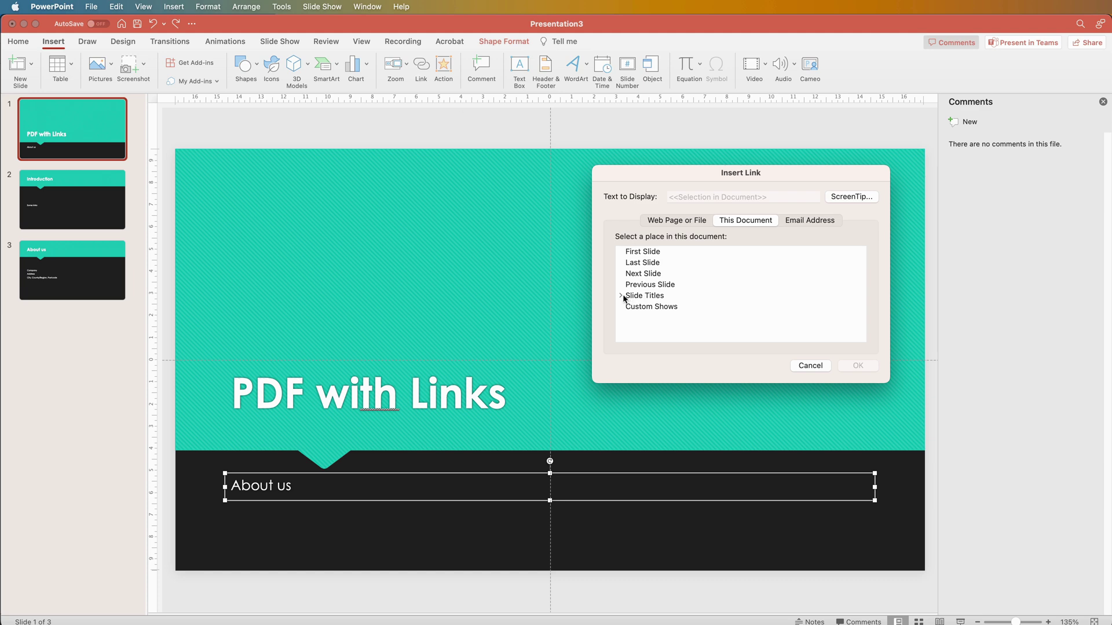
{"action": "left_click", "coordinate": [621, 295]}
{"action": "left_click", "coordinate": [662, 329]}
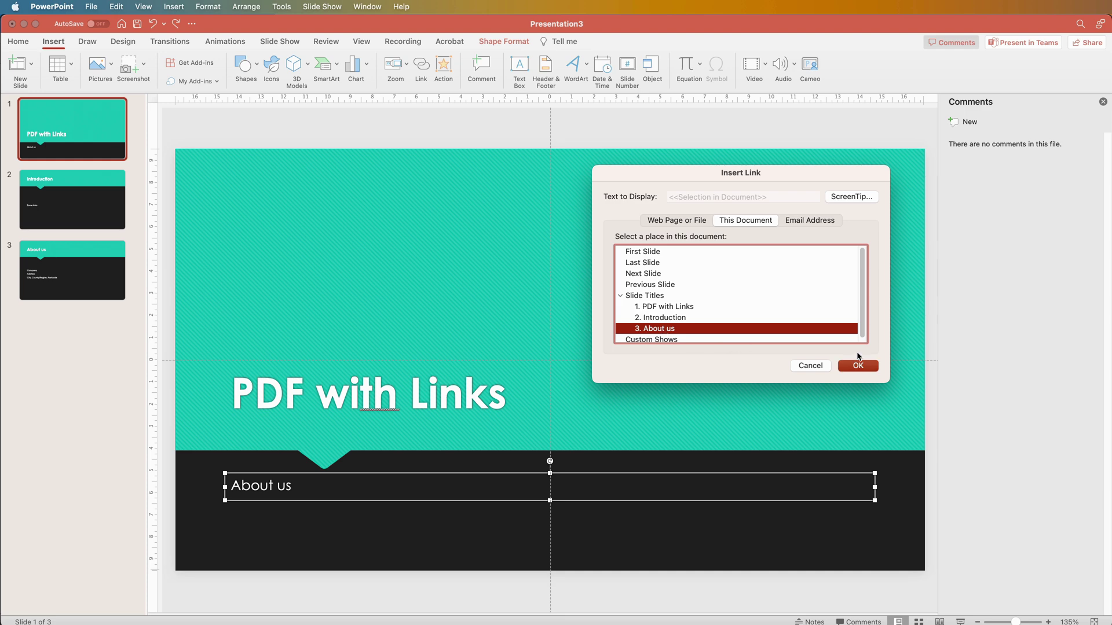
{"action": "left_click", "coordinate": [858, 365]}
{"action": "left_click", "coordinate": [91, 6]}
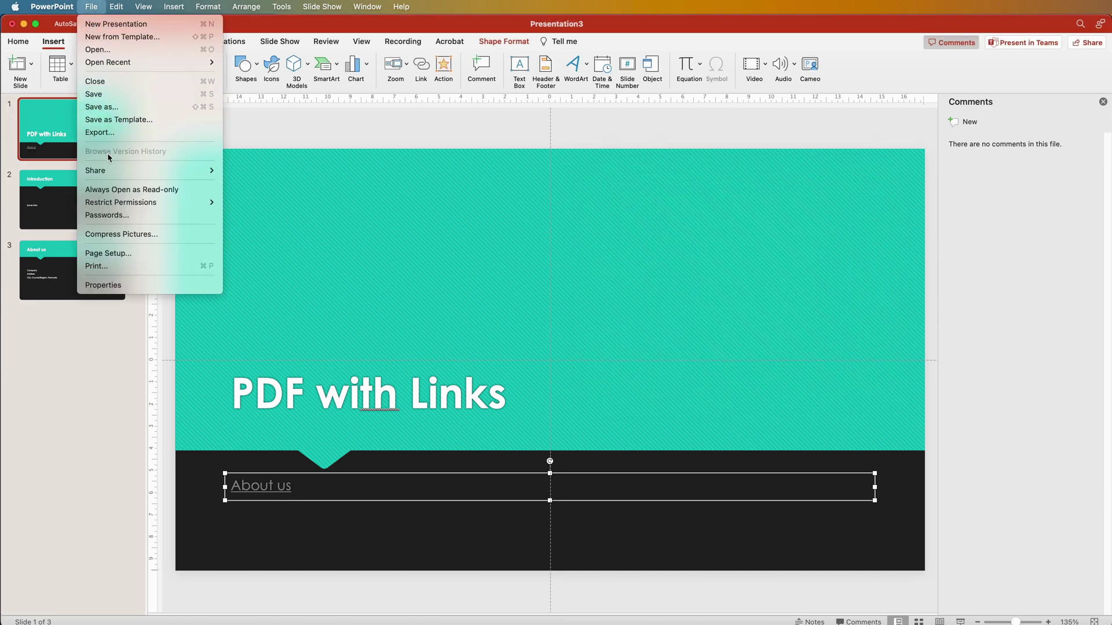
{"action": "left_click", "coordinate": [110, 135]}
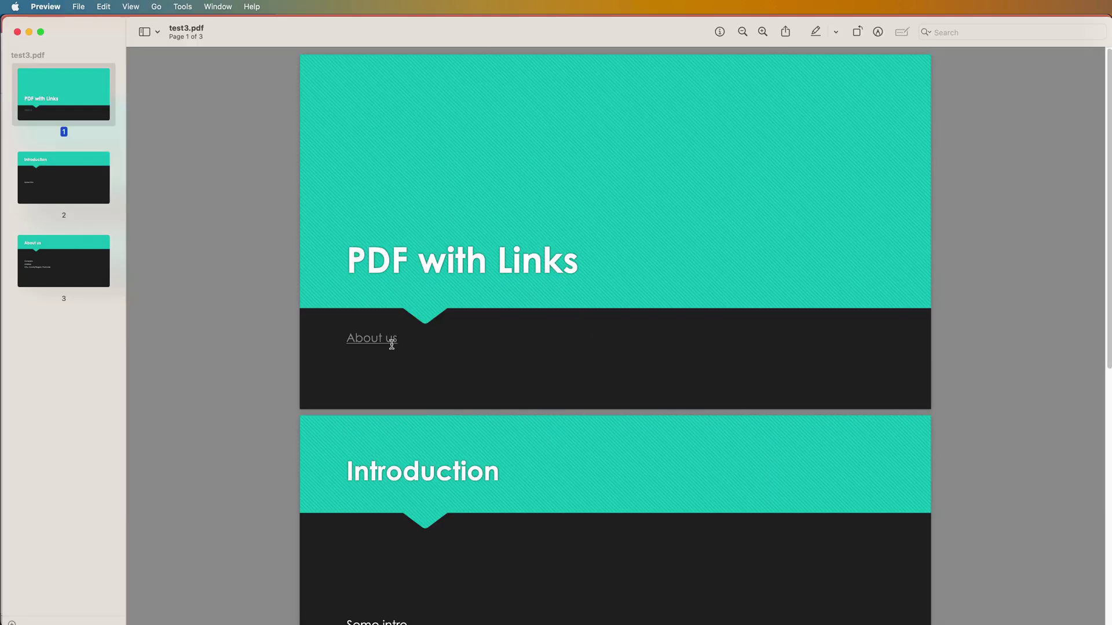
Test the page-one About us link in test3.pdf, confirming Preview jumps to page 3
{"action": "left_click", "coordinate": [371, 341]}
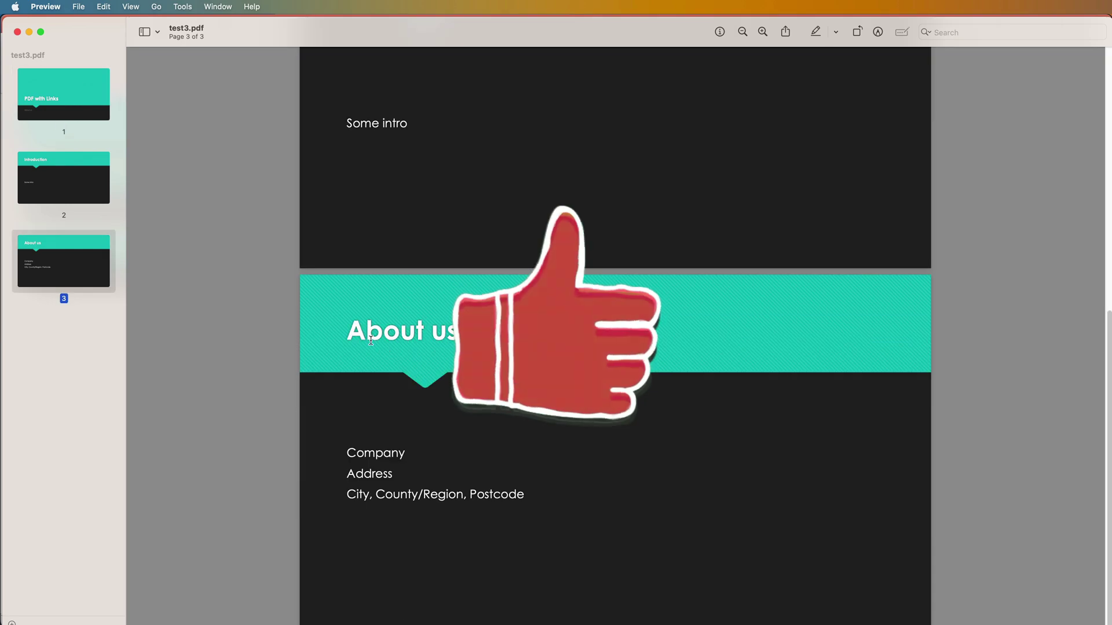